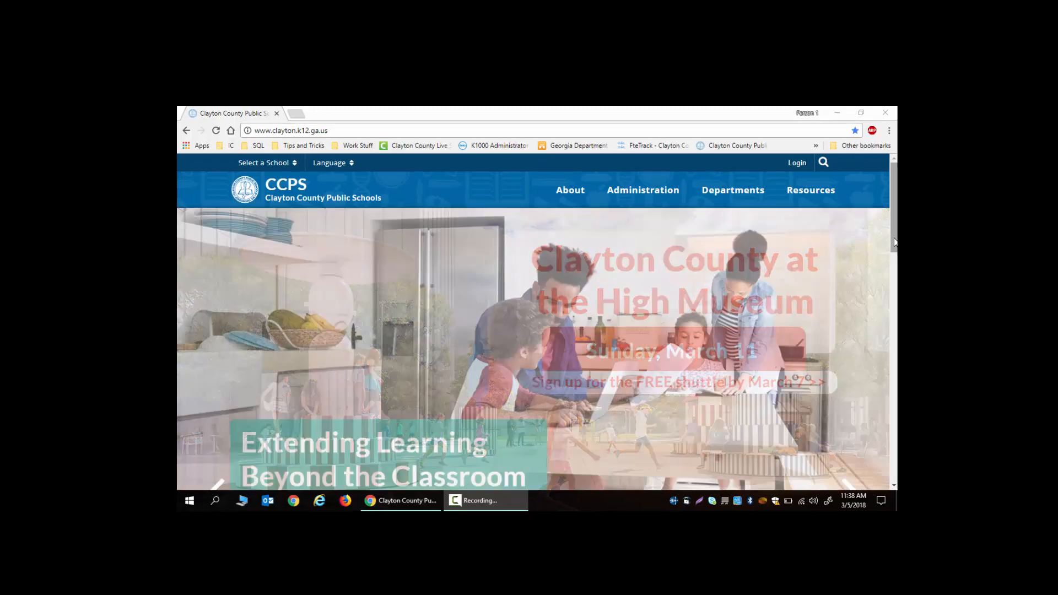
- Scroll to the Updates links and open the Infinite Campus overview page
drag(895, 243, 872, 353)
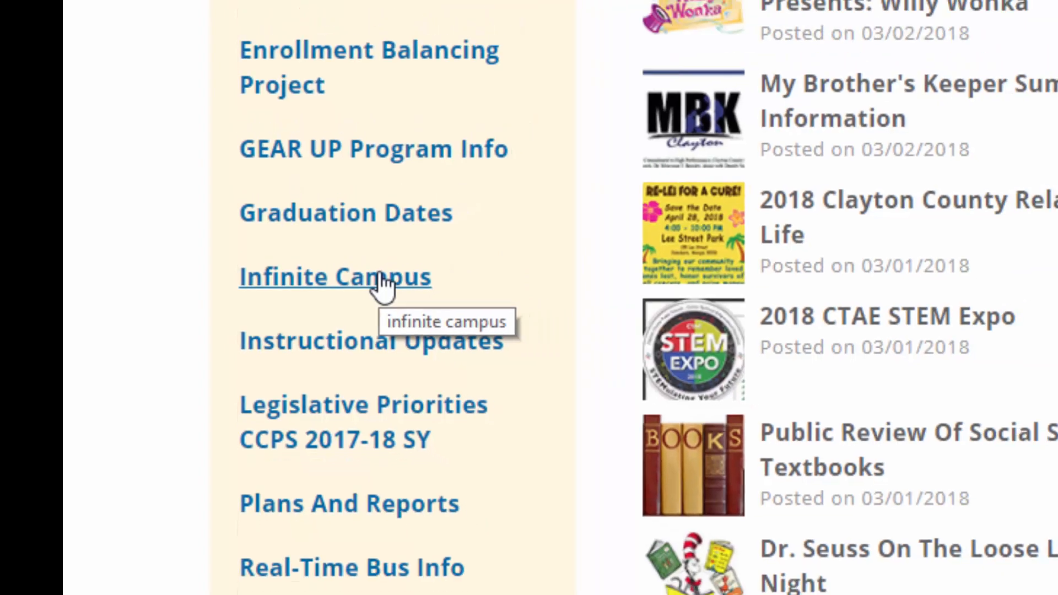
click(398, 276)
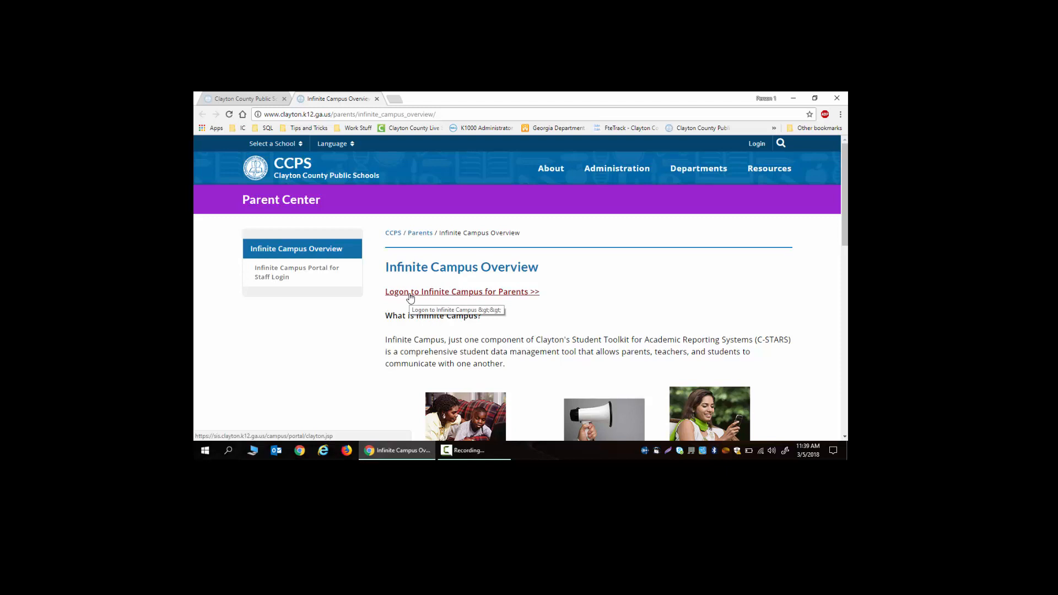
- Log on to the Campus Parent Portal with the parent's username and password
click(410, 294)
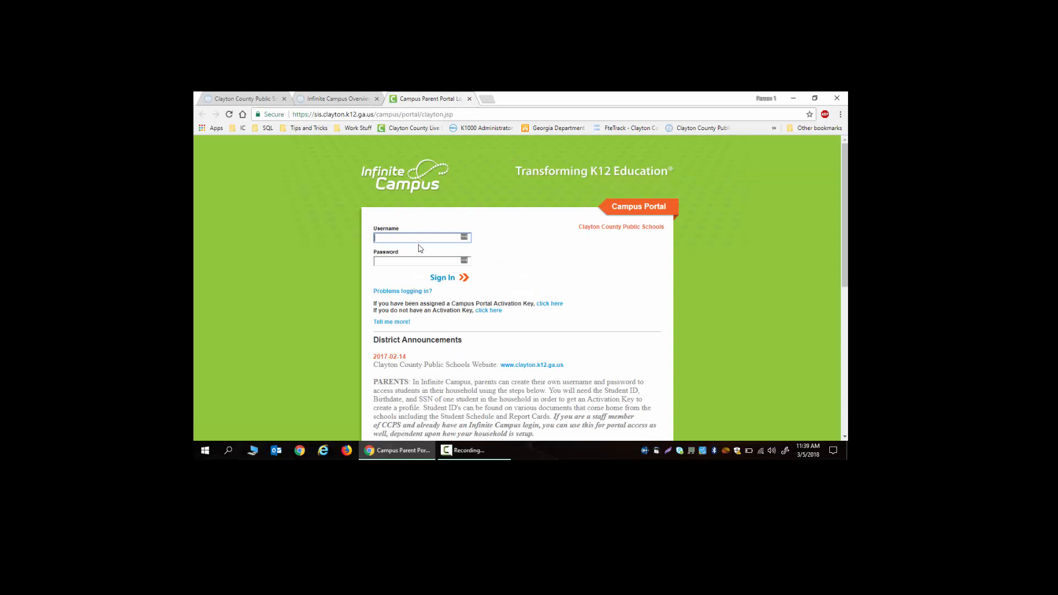
text(s)
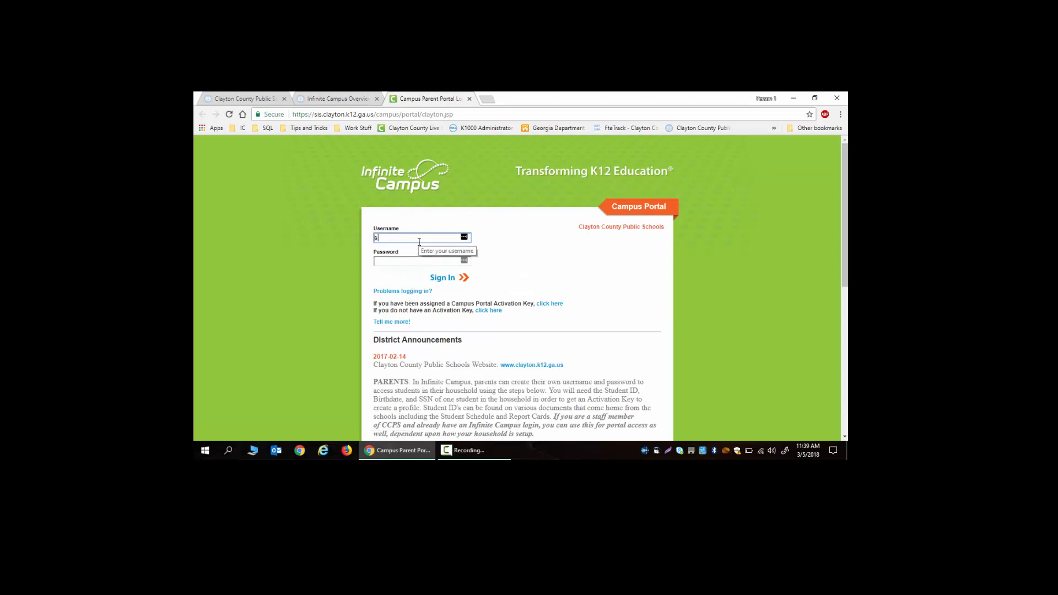
text(upmmerparent)
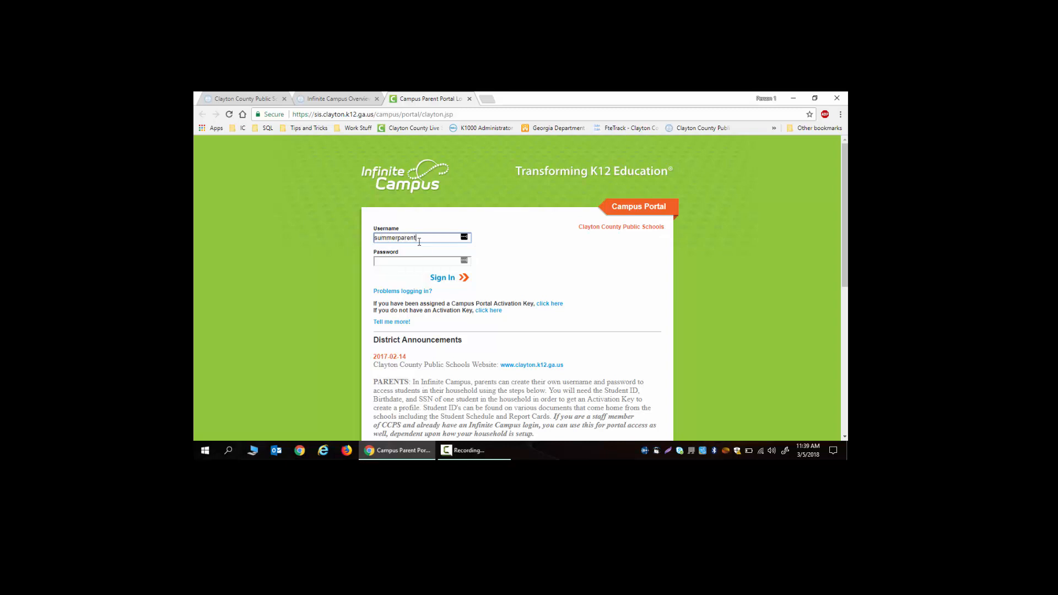
key(Tab)
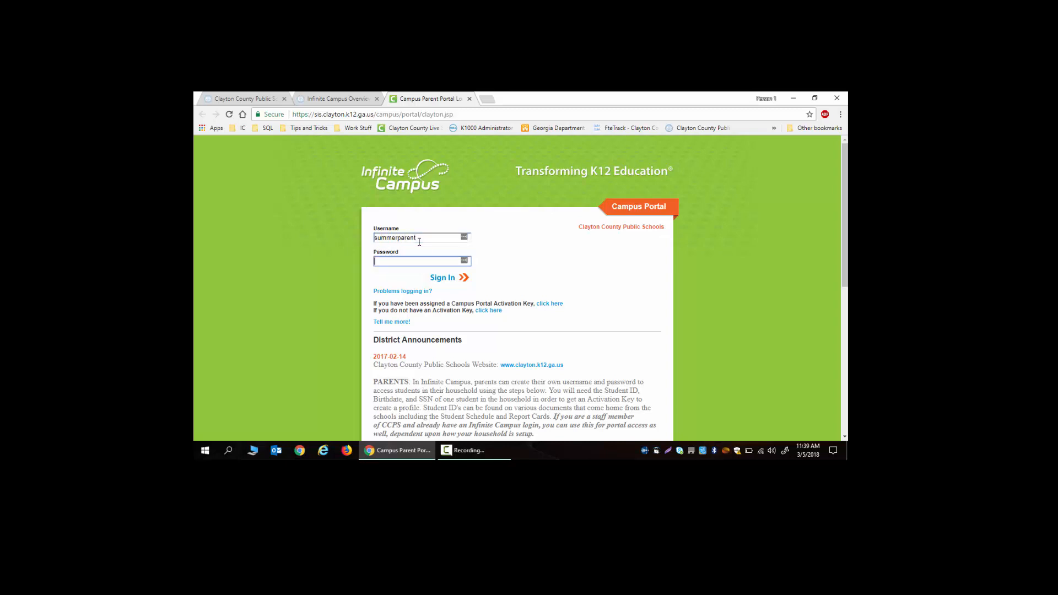
text(•••••••••)
click(436, 281)
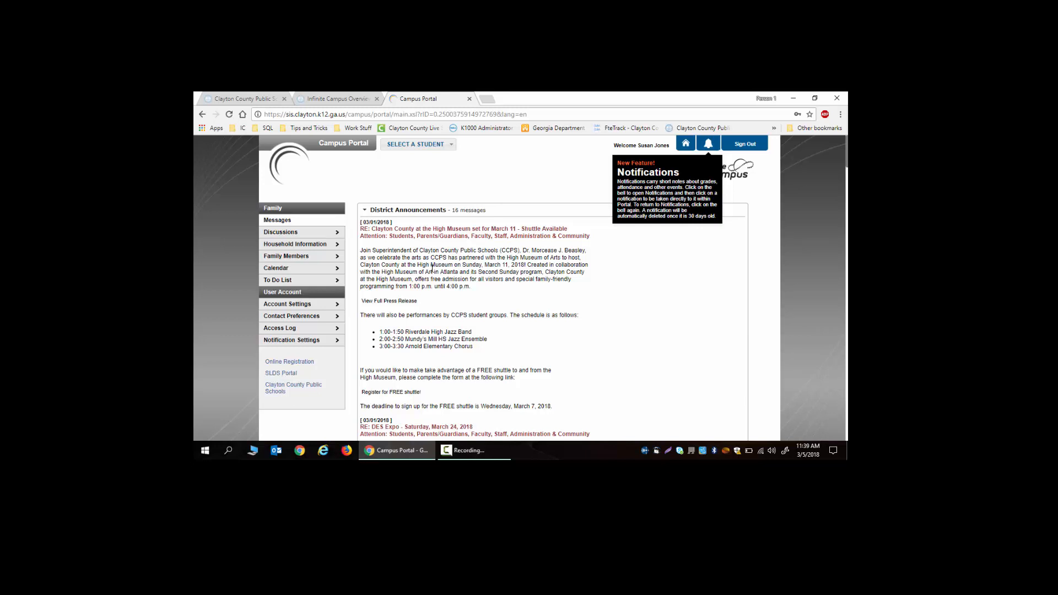
- Open Online Registration from the portal's left sidebar
click(304, 364)
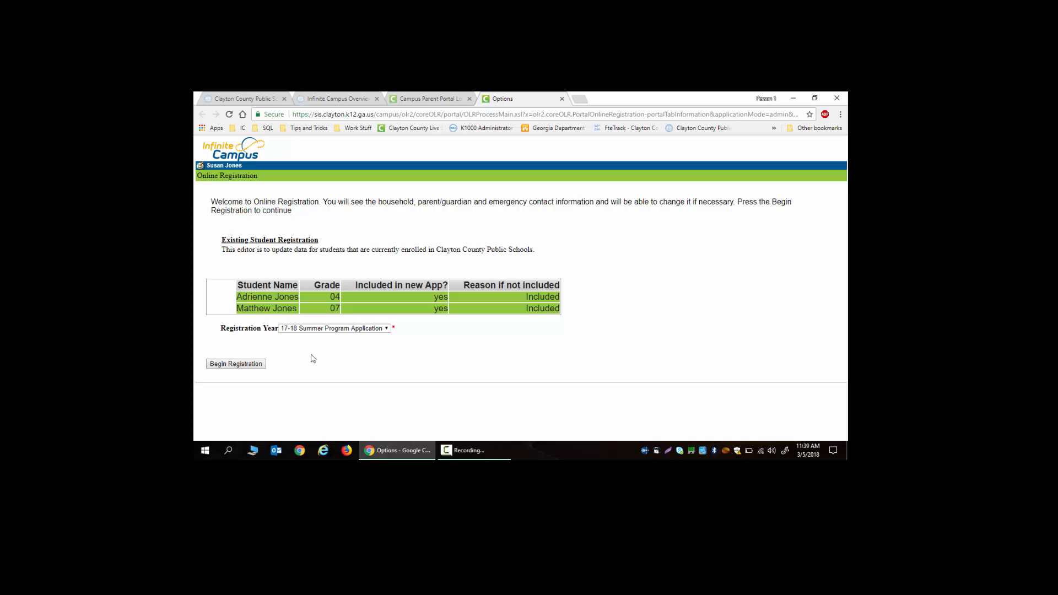
- Select '17-18 Summer Program Application' as the registration year
click(344, 330)
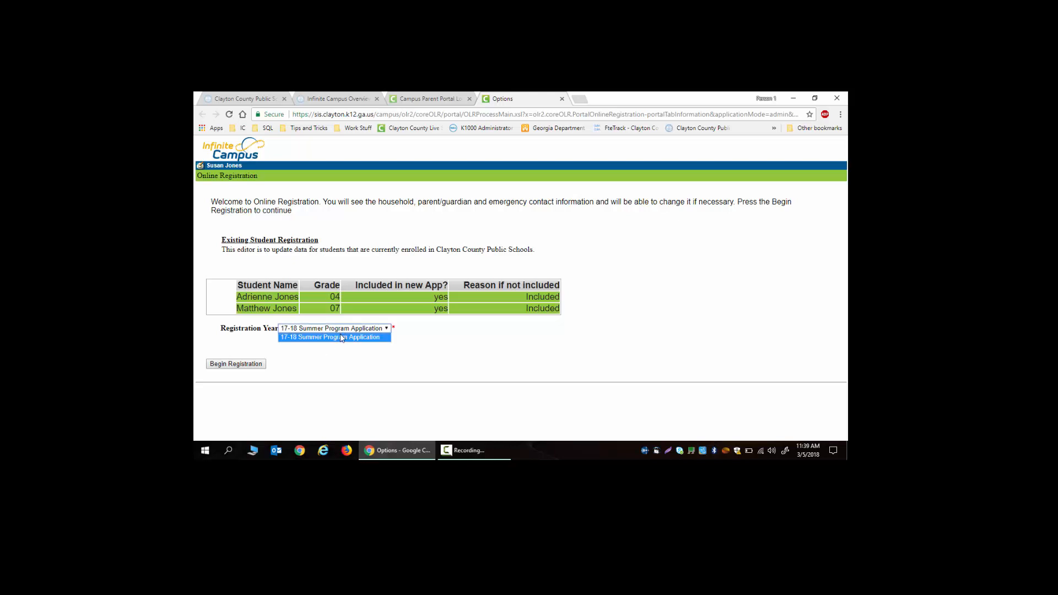
click(343, 336)
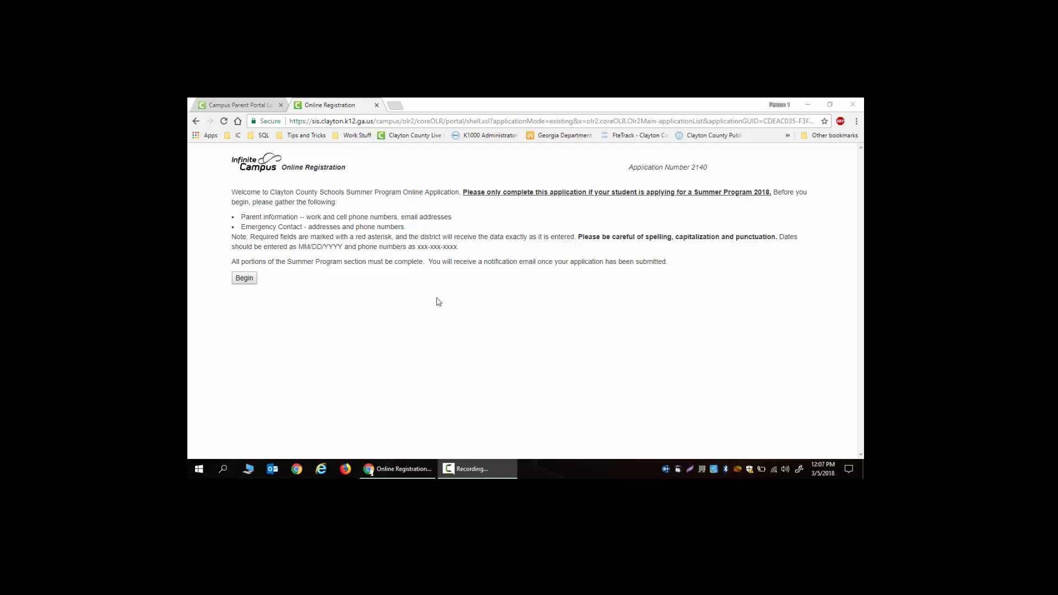
- Begin the summer application from the Online Registration welcome page
click(244, 278)
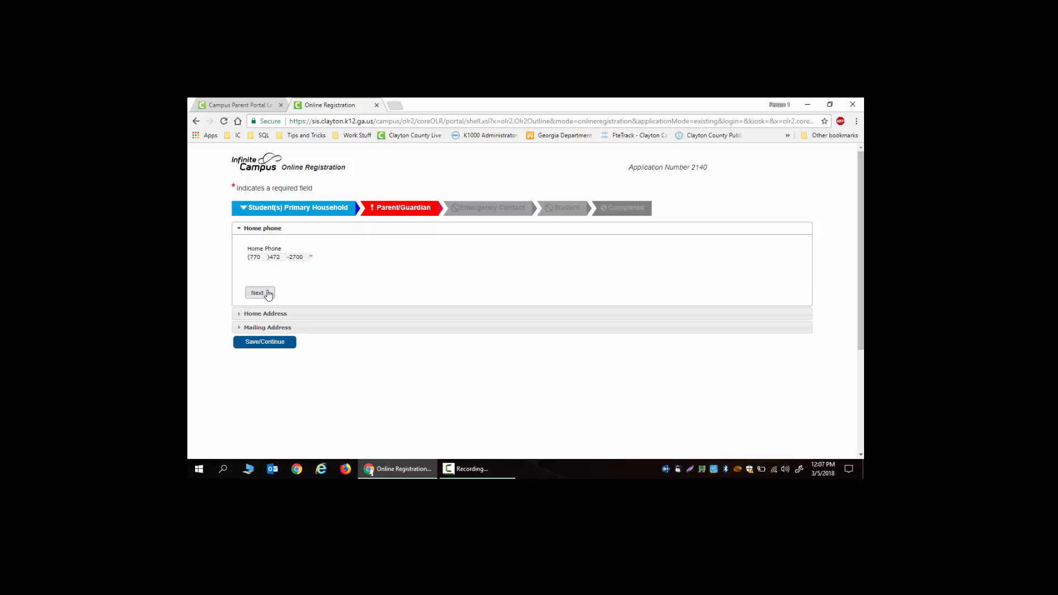
- Confirm the home phone, home address and mailing address to complete the household step
click(259, 293)
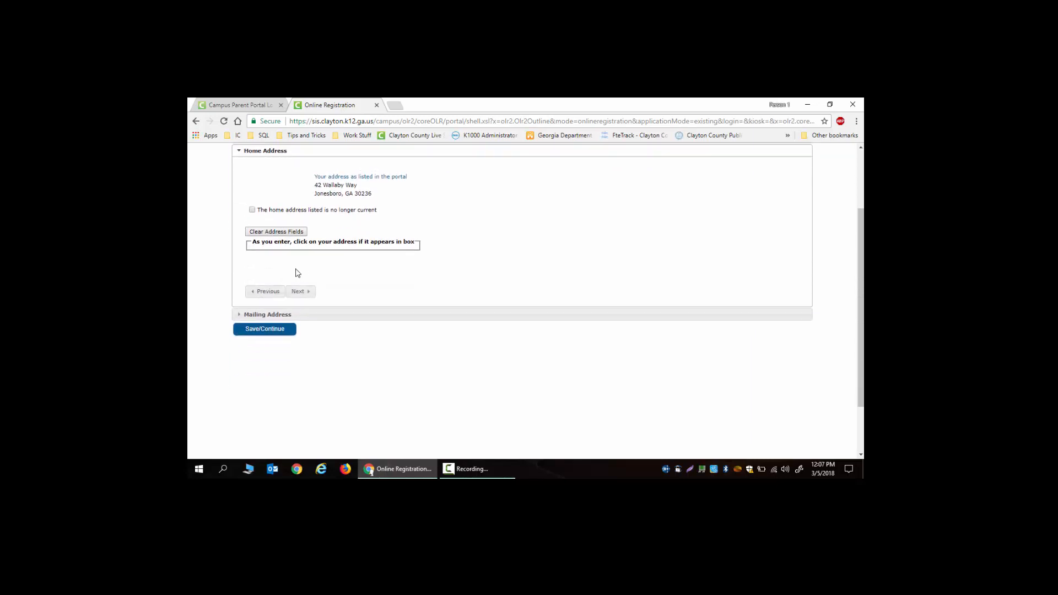
scroll(320, 283, up, 1)
scroll(318, 283, up, 1)
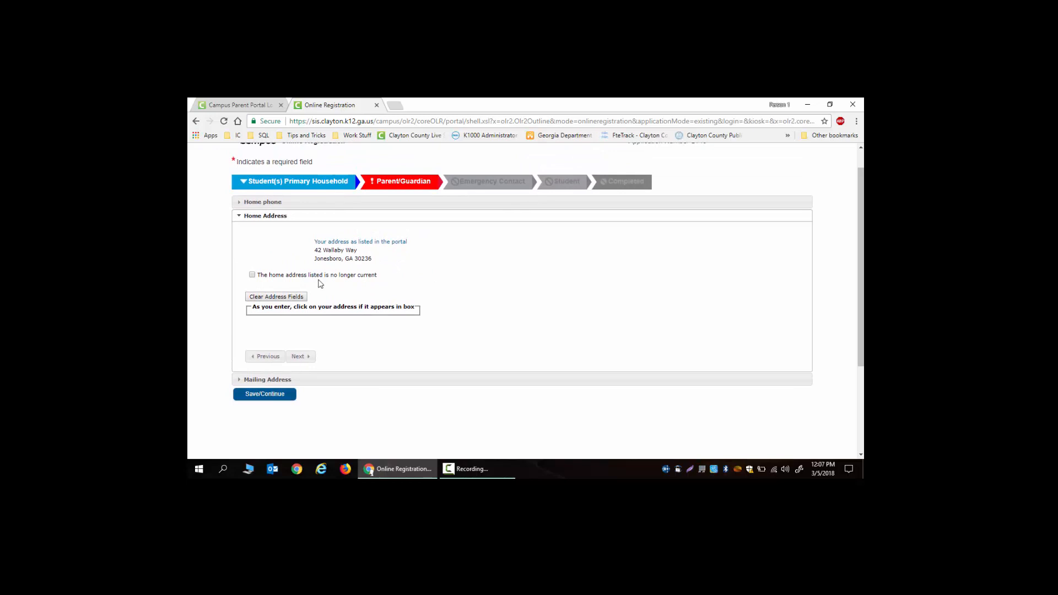
click(305, 357)
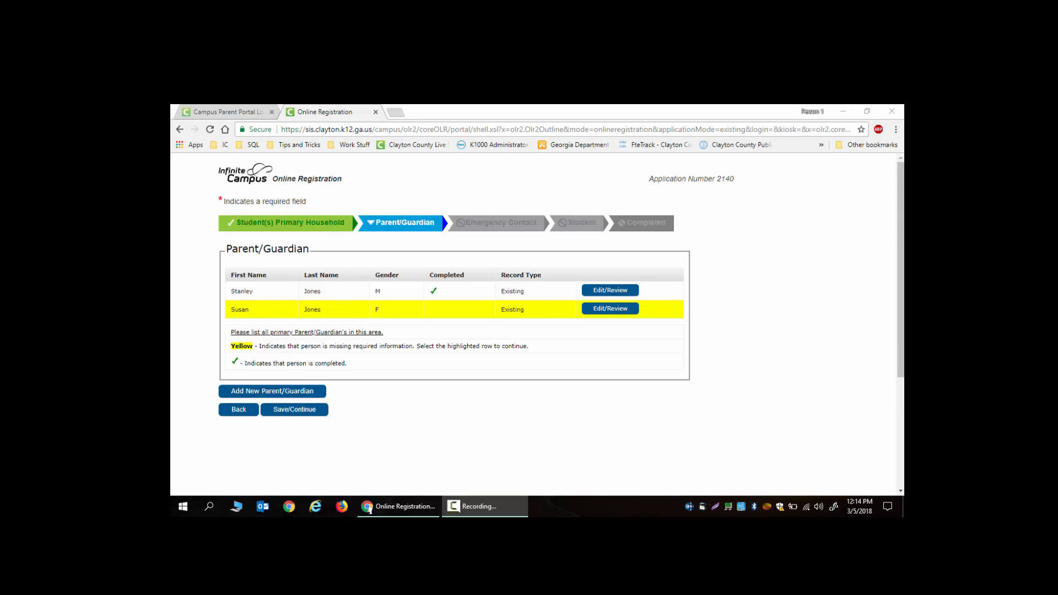
- Edit/review the yellow-highlighted second guardian's record
click(601, 310)
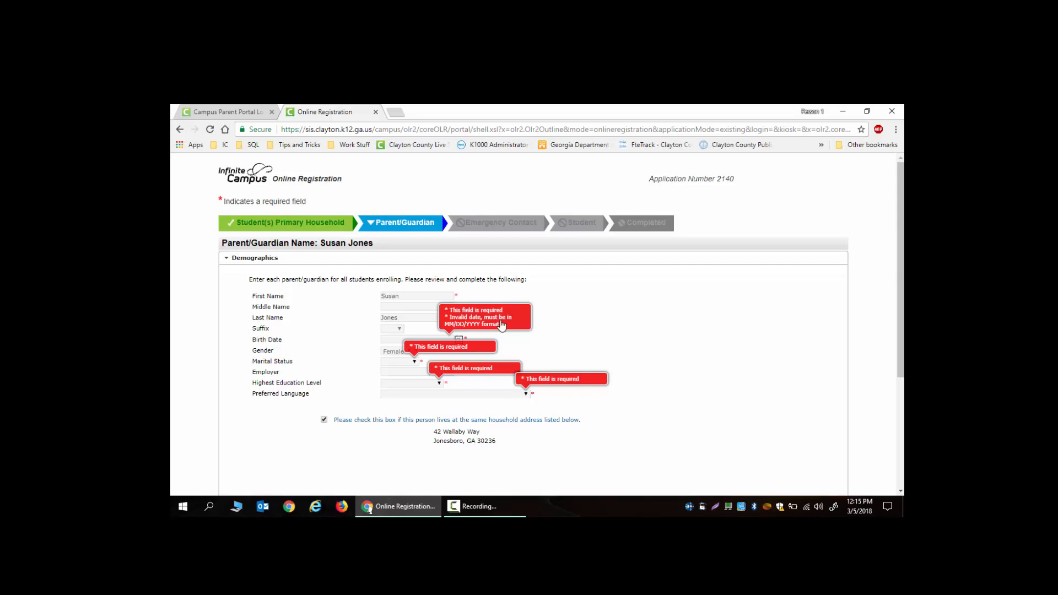
- Set the guardian's birth date to 03/01/1982 using the calendar
click(412, 339)
click(459, 340)
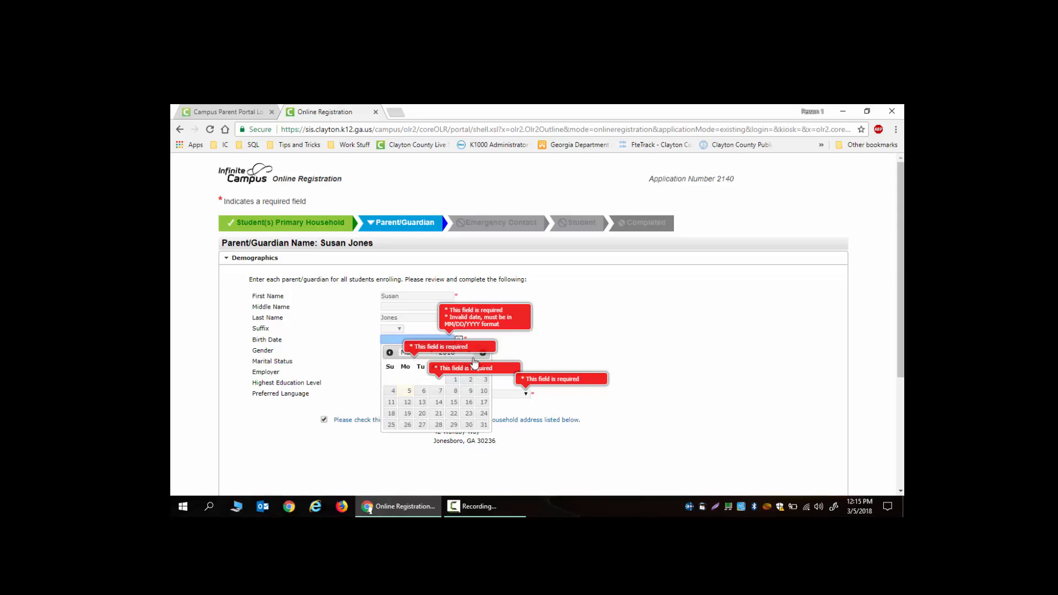
click(445, 358)
click(443, 341)
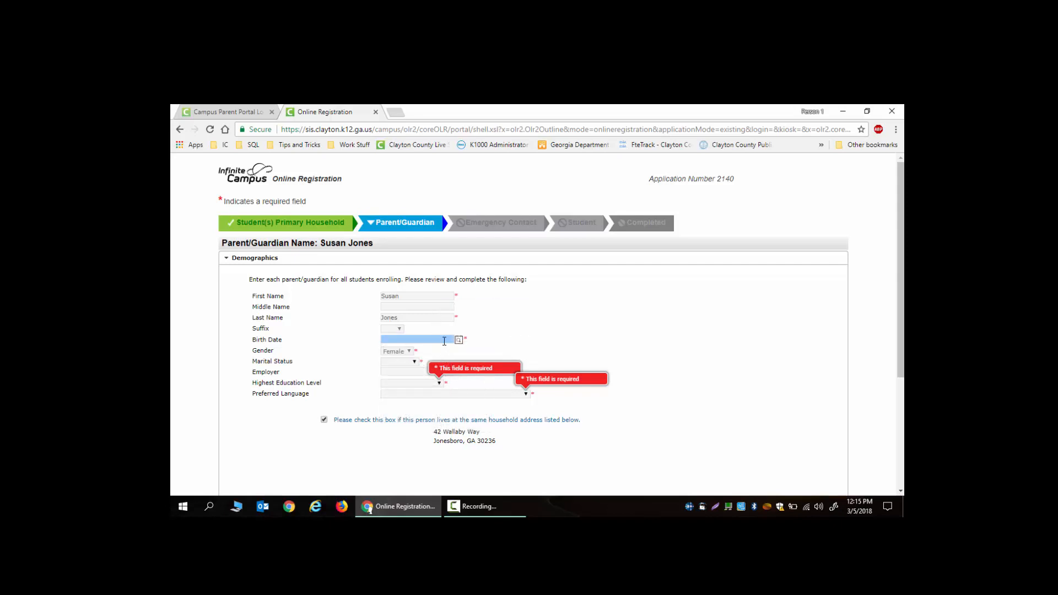
click(460, 340)
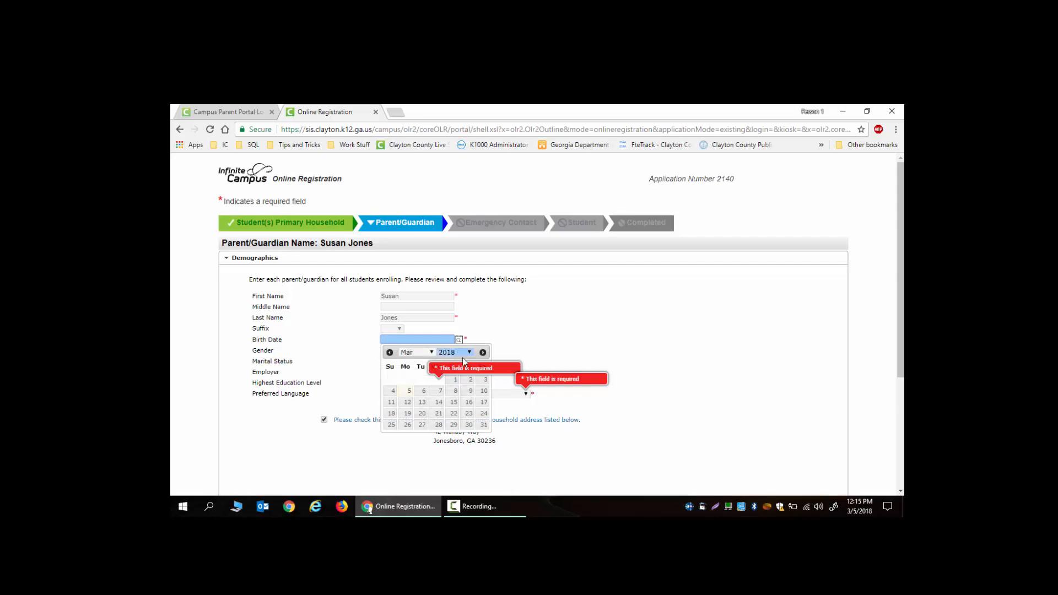
click(480, 379)
click(447, 340)
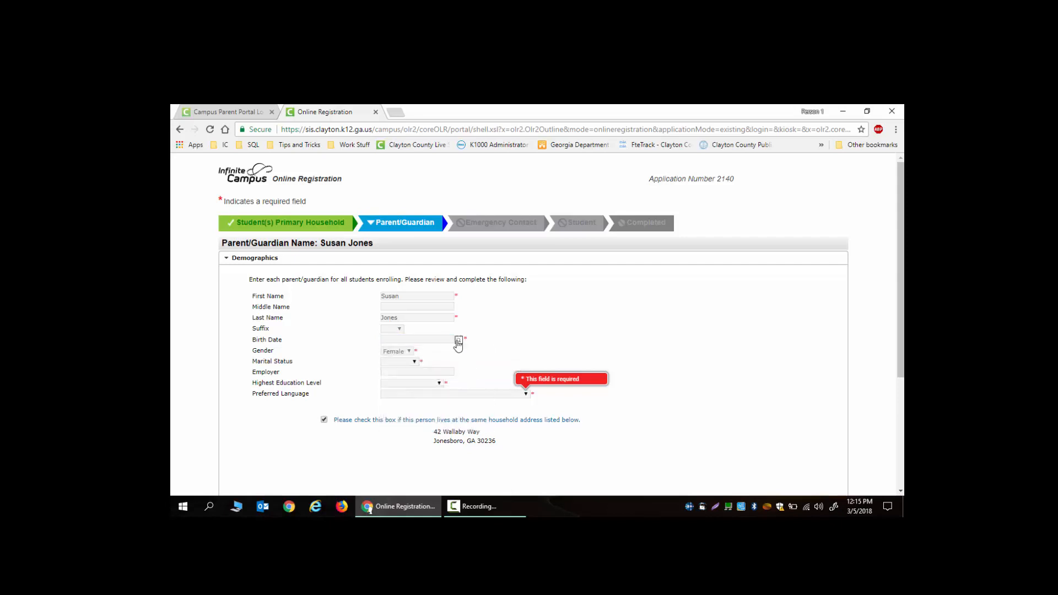
click(458, 340)
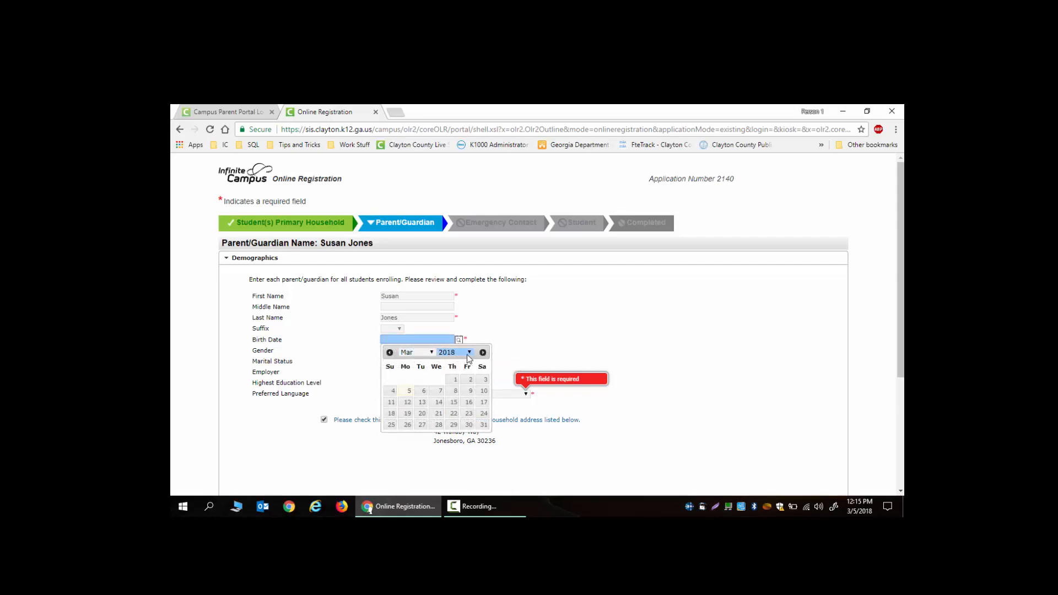
click(469, 354)
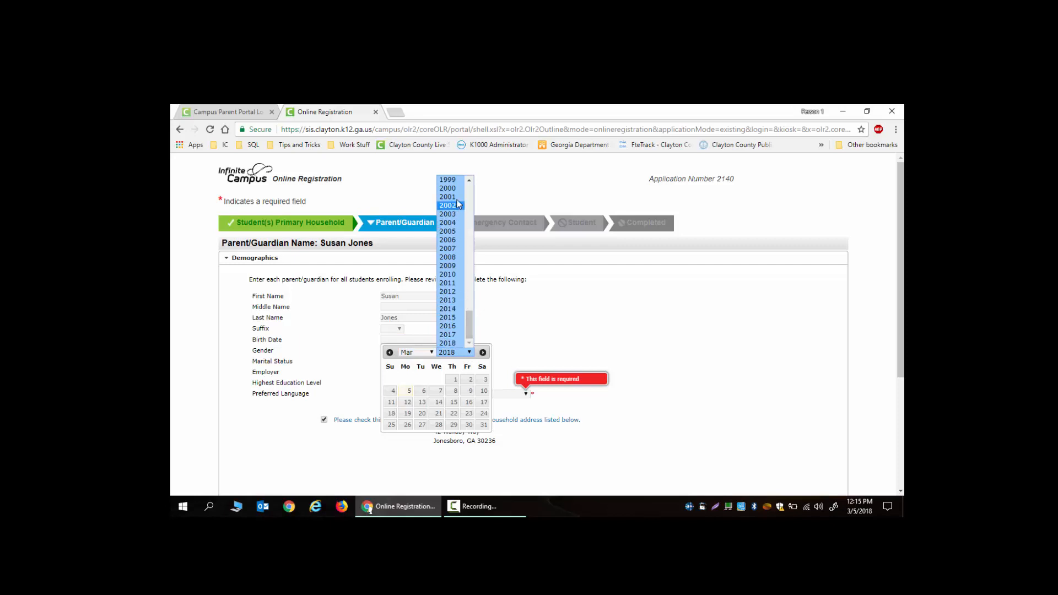
scroll(466, 215, up, 4)
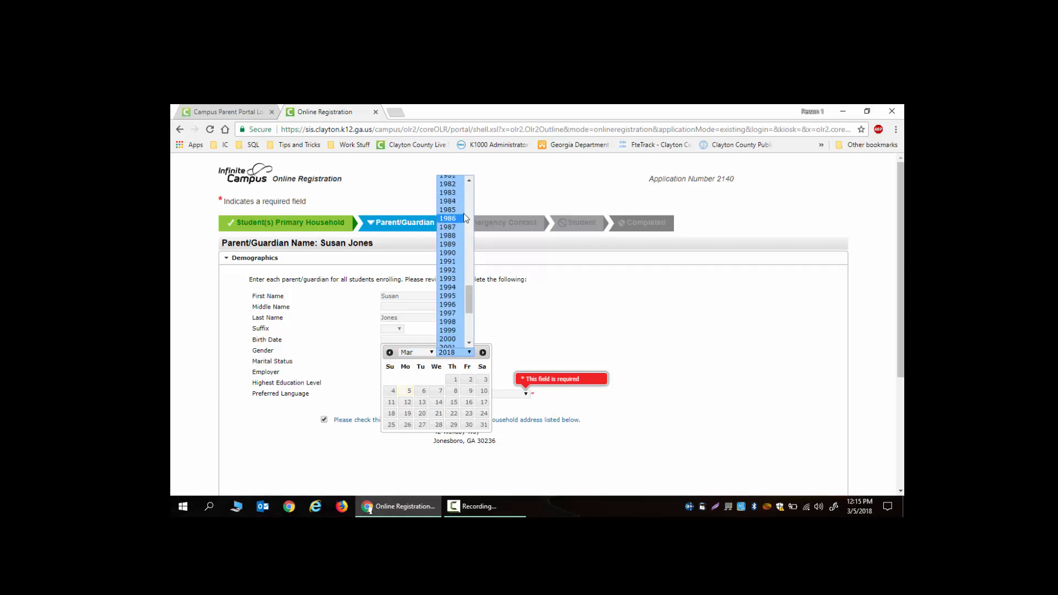
click(448, 183)
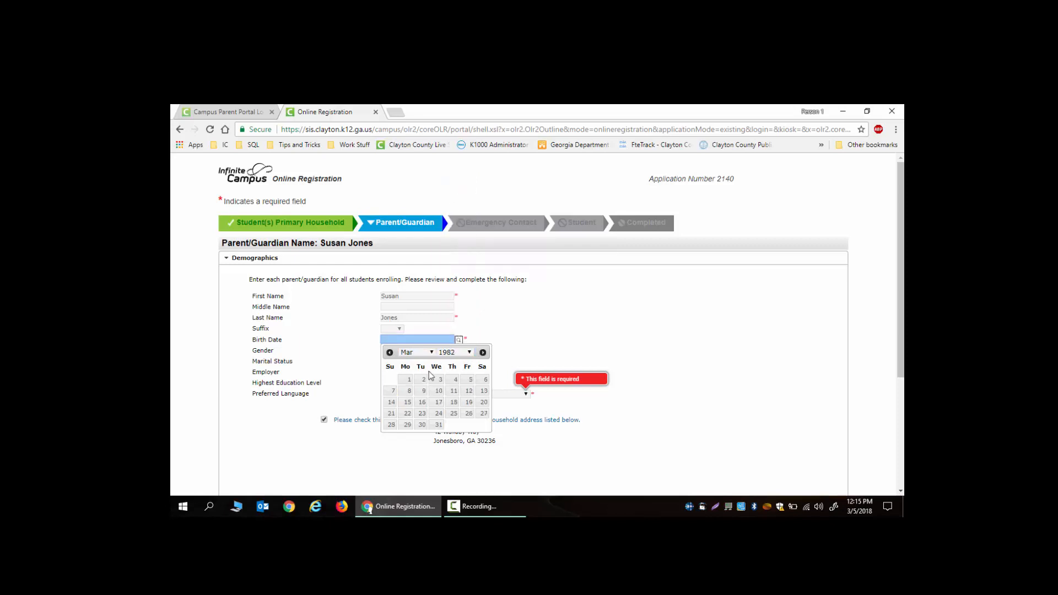
click(409, 380)
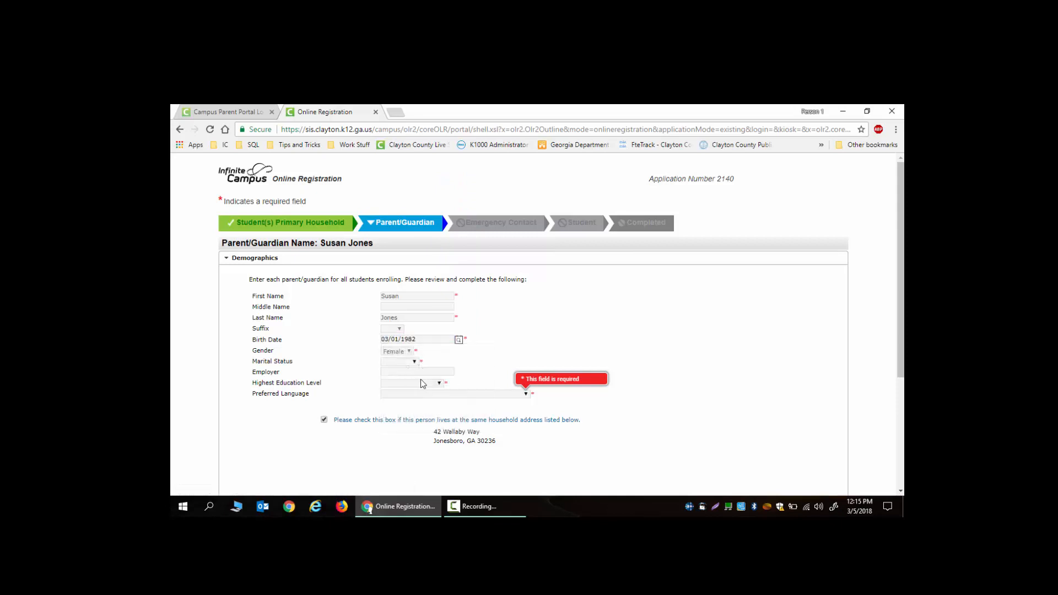
click(415, 363)
- Set marital status Married, education High School and language English, Standard American
click(410, 353)
click(415, 362)
click(415, 364)
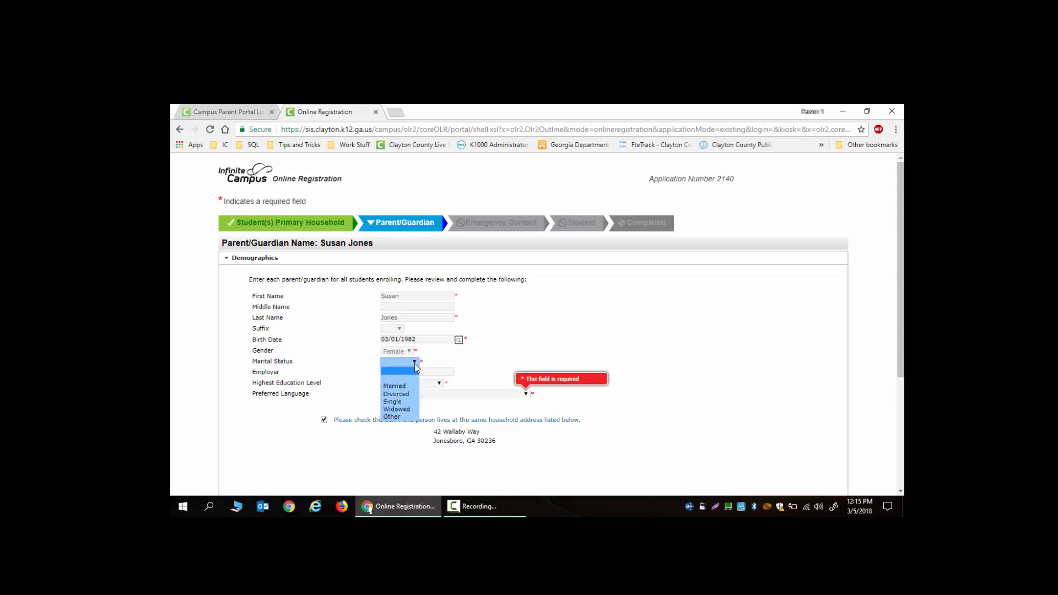
click(406, 387)
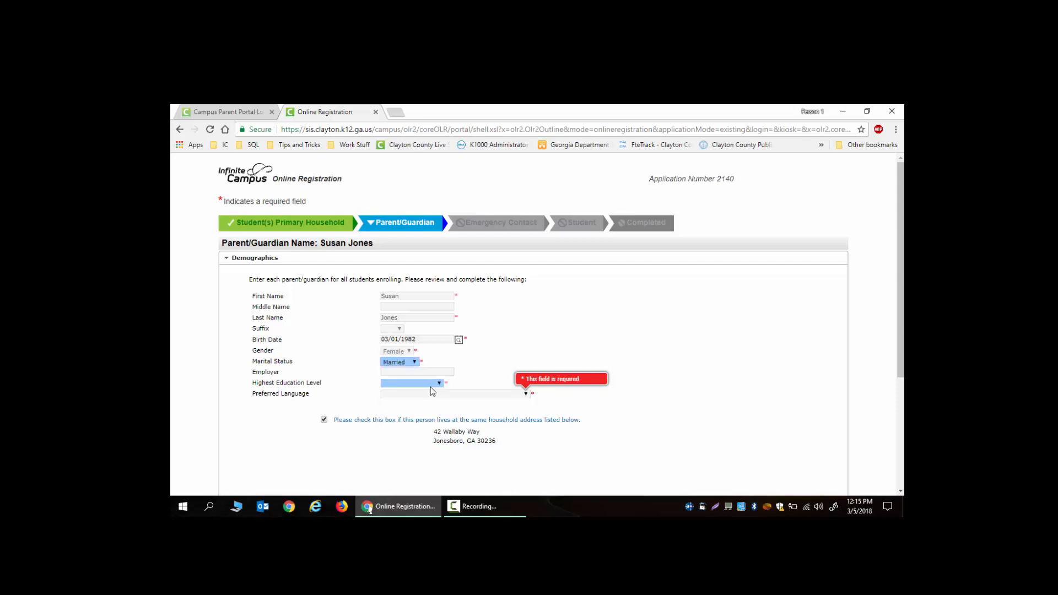
click(439, 385)
click(426, 408)
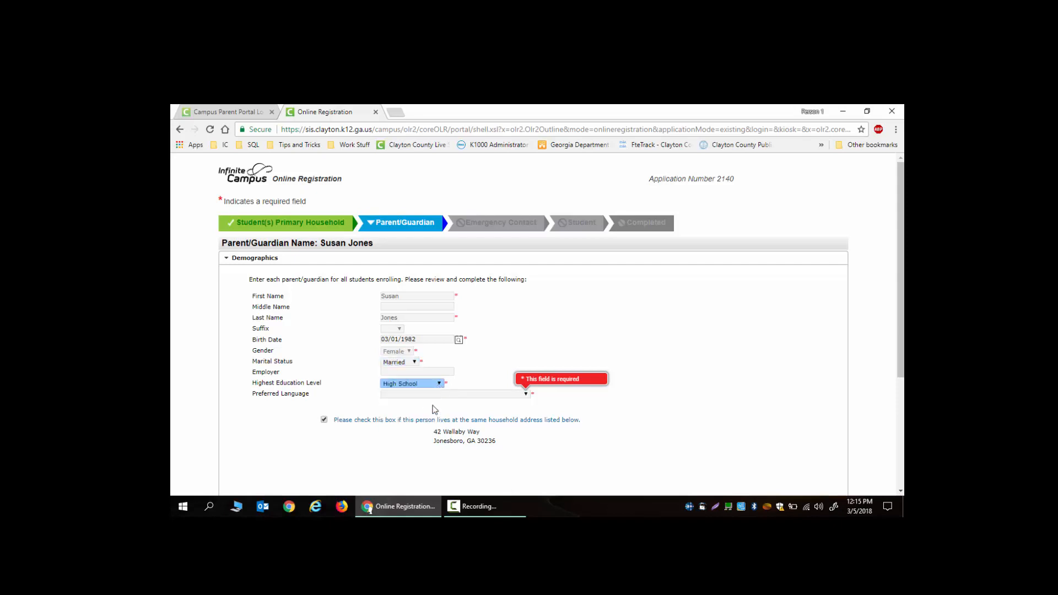
click(460, 395)
click(472, 395)
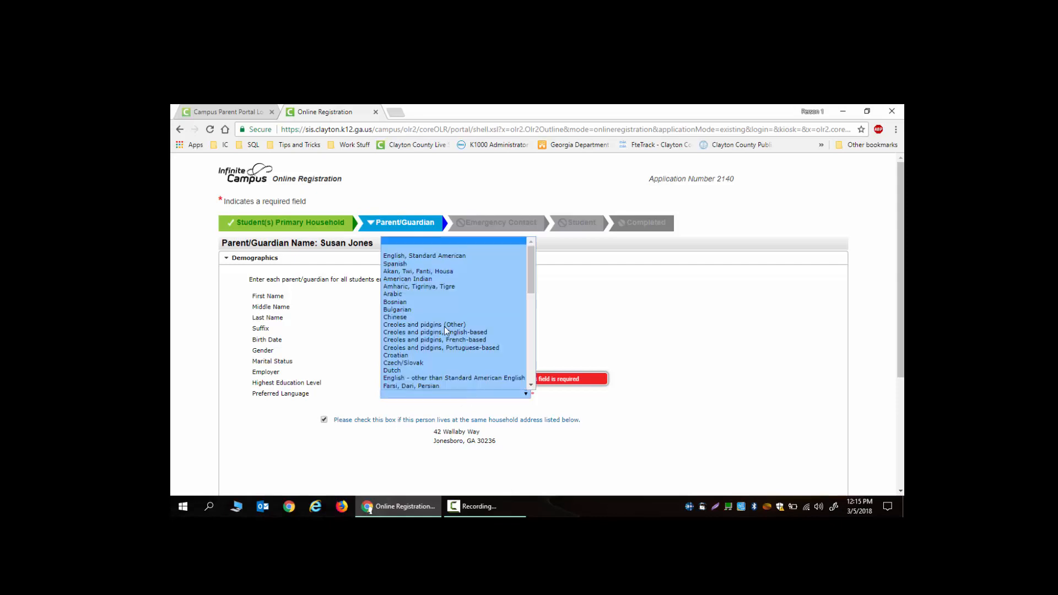
click(429, 256)
scroll(538, 357, down, 2)
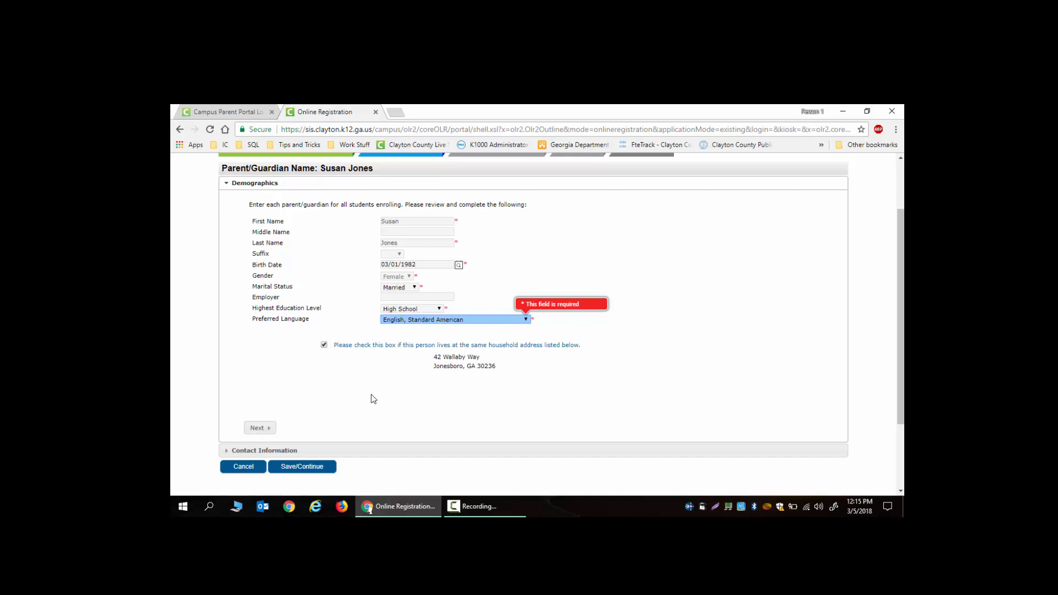
- Enter the guardian's cell phone and work phone numbers
click(267, 433)
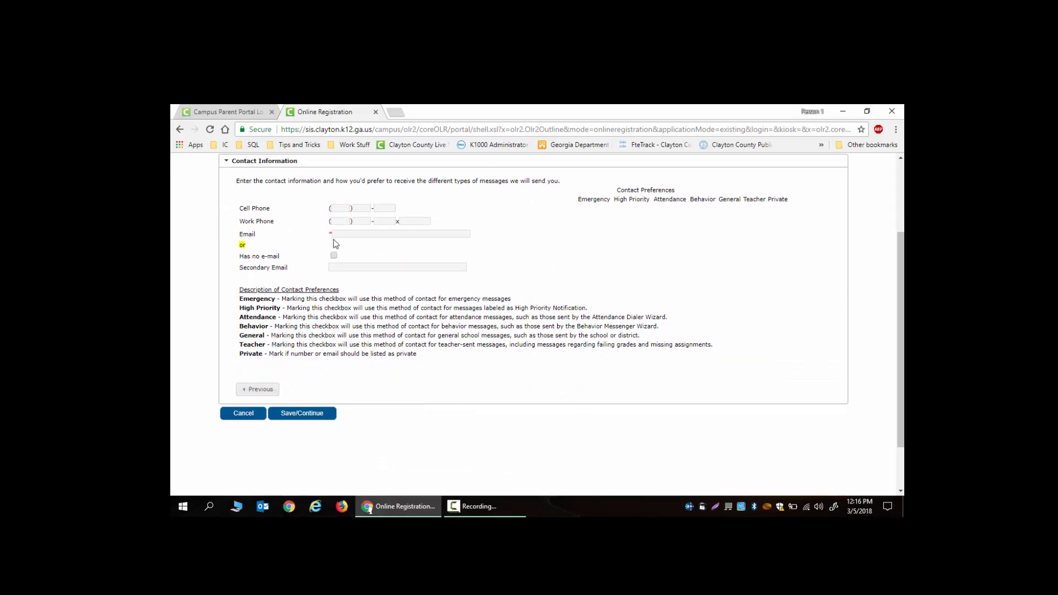
click(334, 223)
click(339, 221)
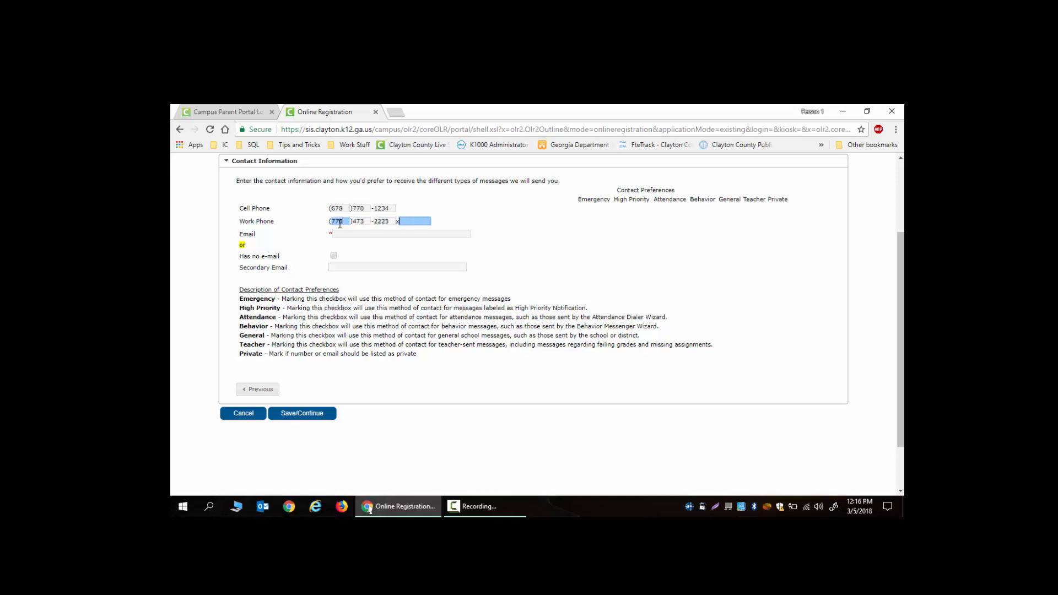
- Enter the guardian's e-mail address, correcting a typo, leaving preferences except Private checked
click(345, 232)
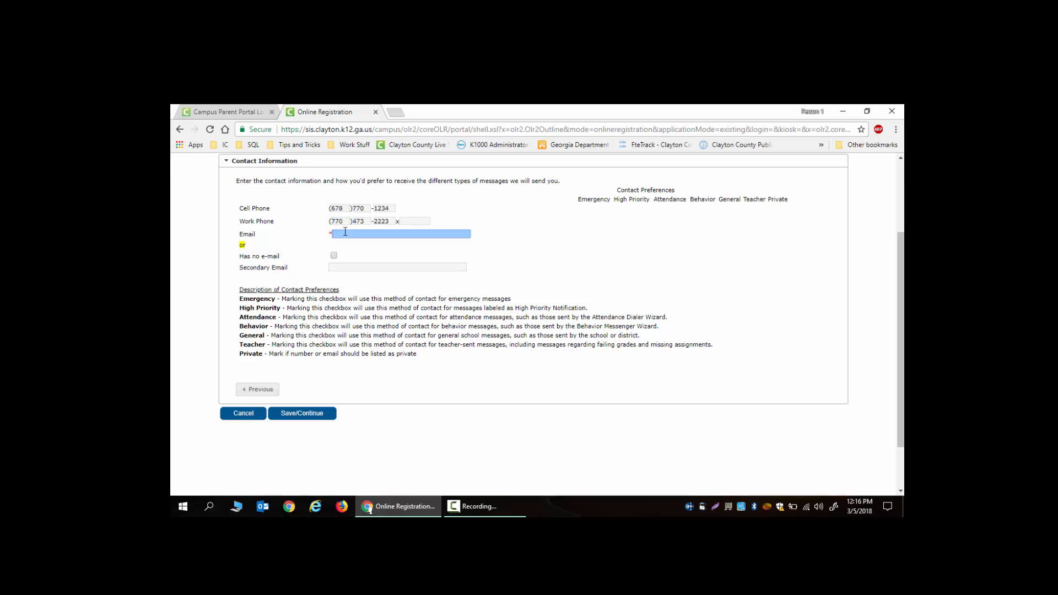
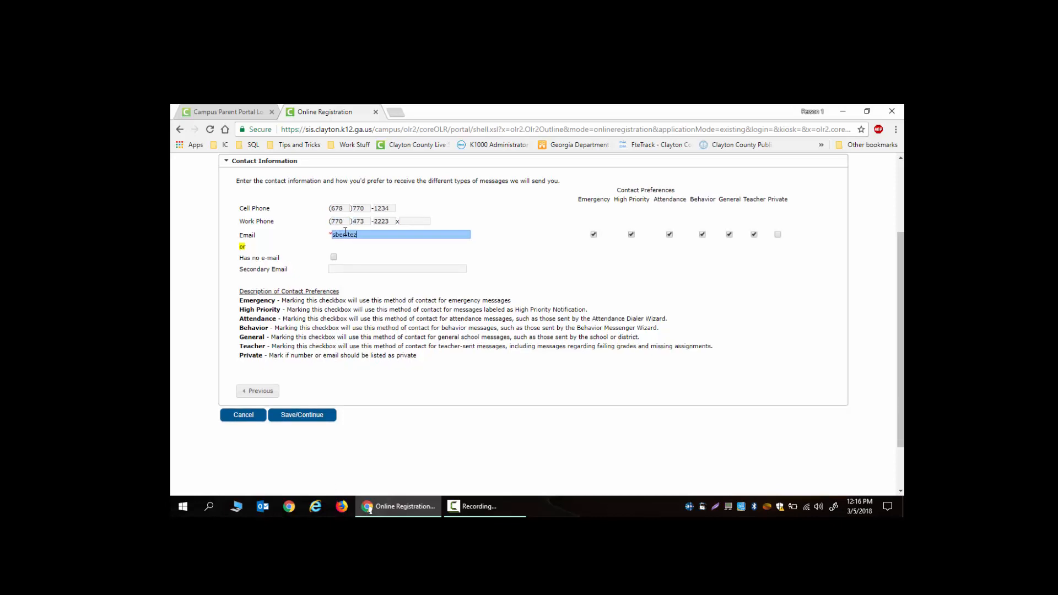
scroll(619, 255, up, 1)
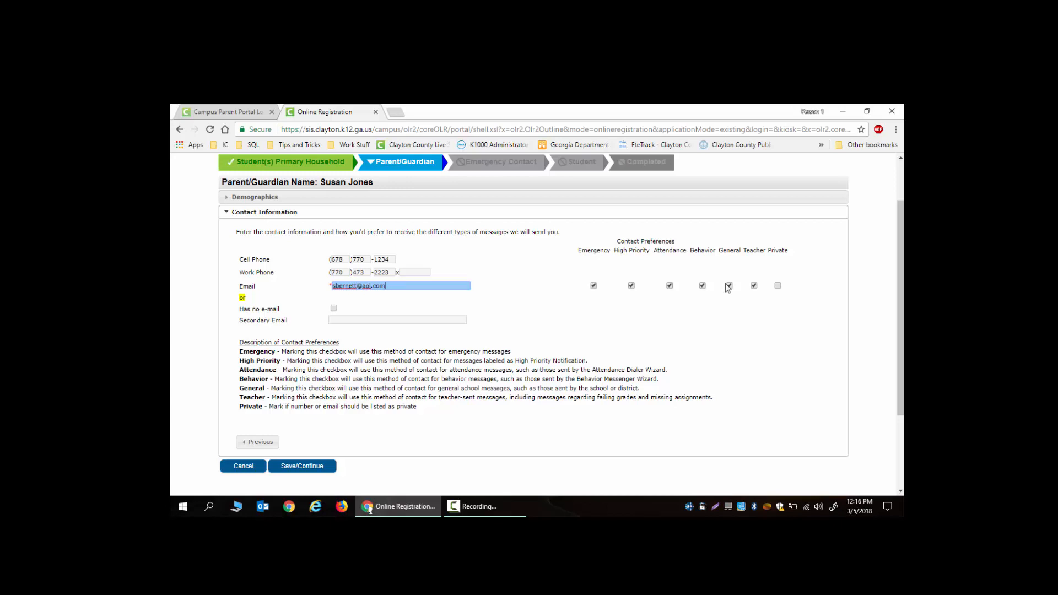
scroll(399, 436, down, 1)
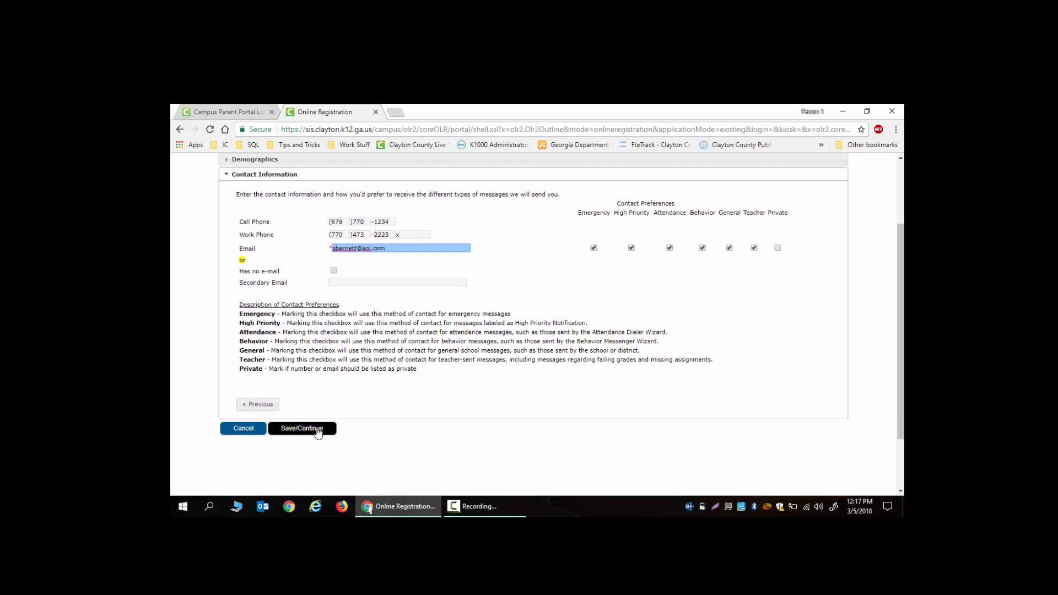
- Save the parent/guardian contact details and continue
click(303, 428)
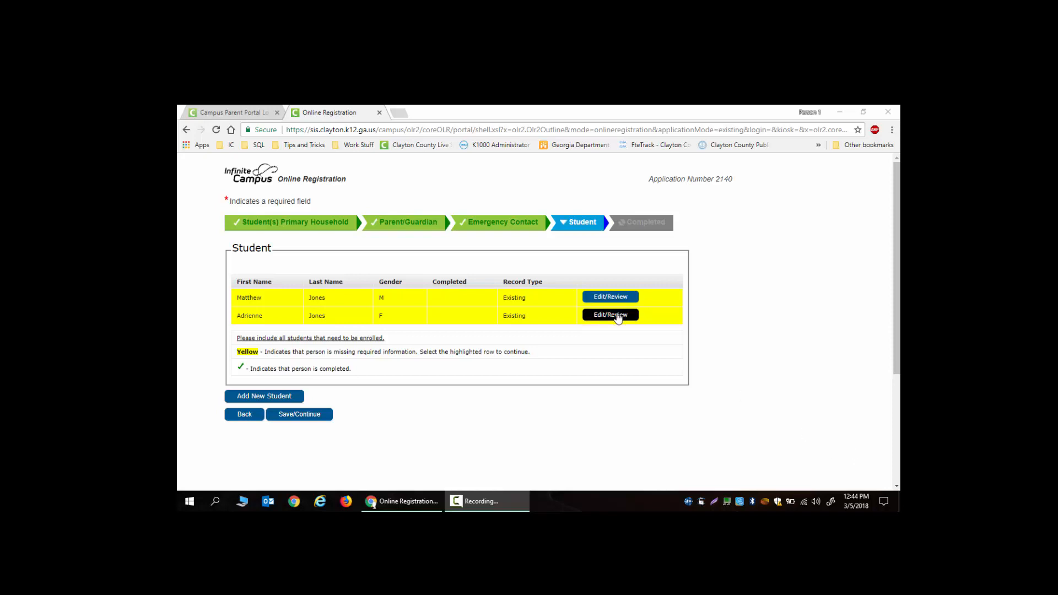
- For the second student, answer Yes to applying for the CCPS Summer Learning Program and continue
click(618, 317)
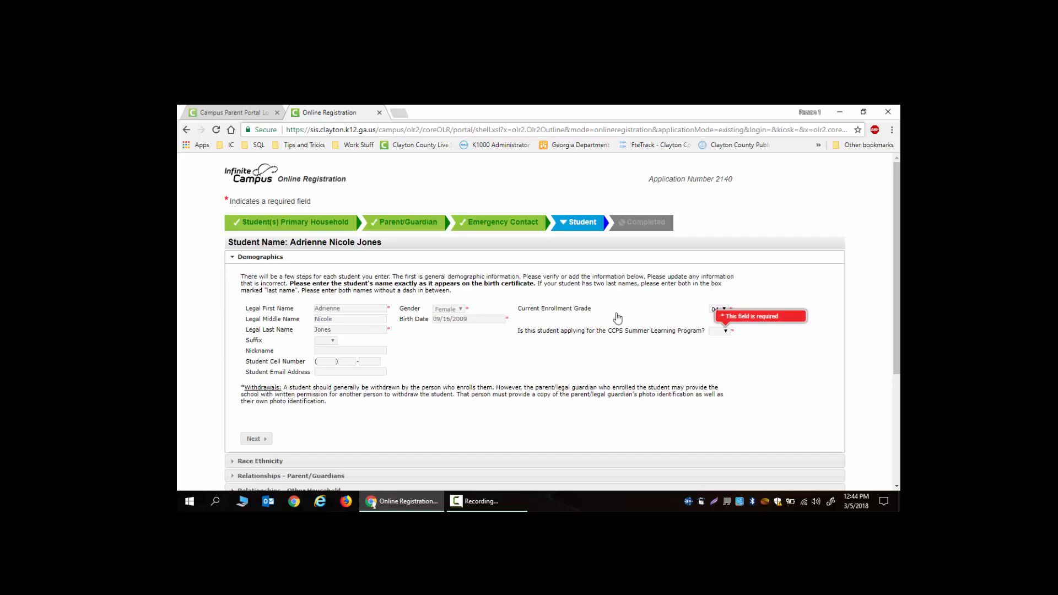
click(727, 332)
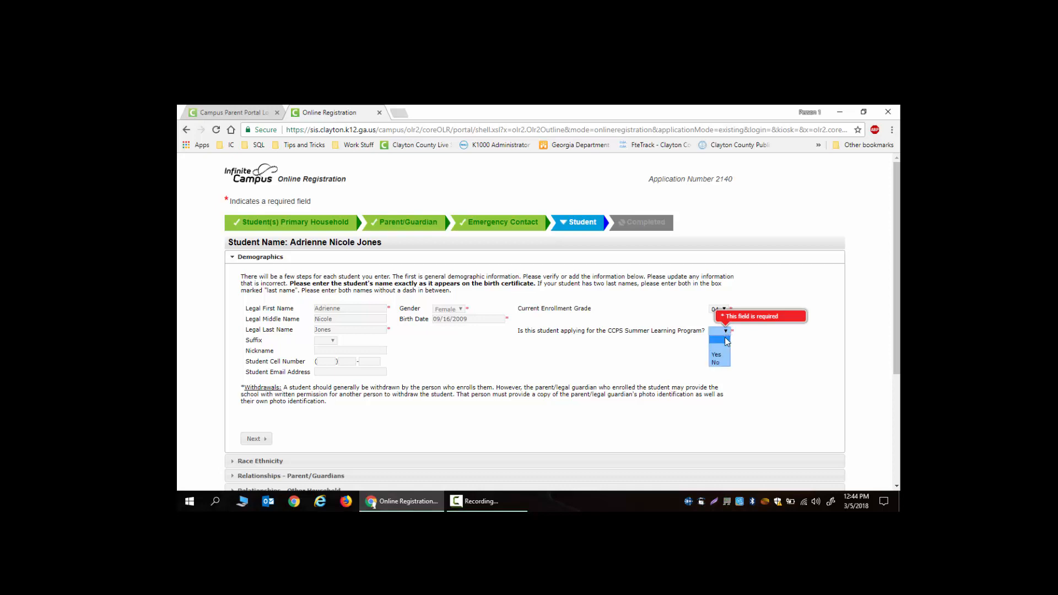
click(722, 355)
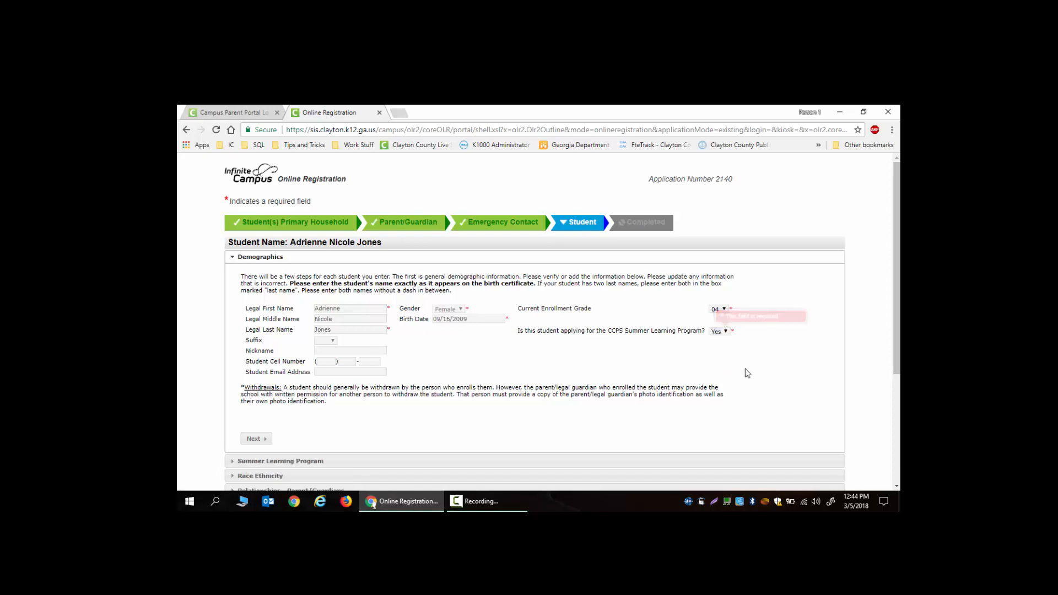
scroll(748, 373, down, 1)
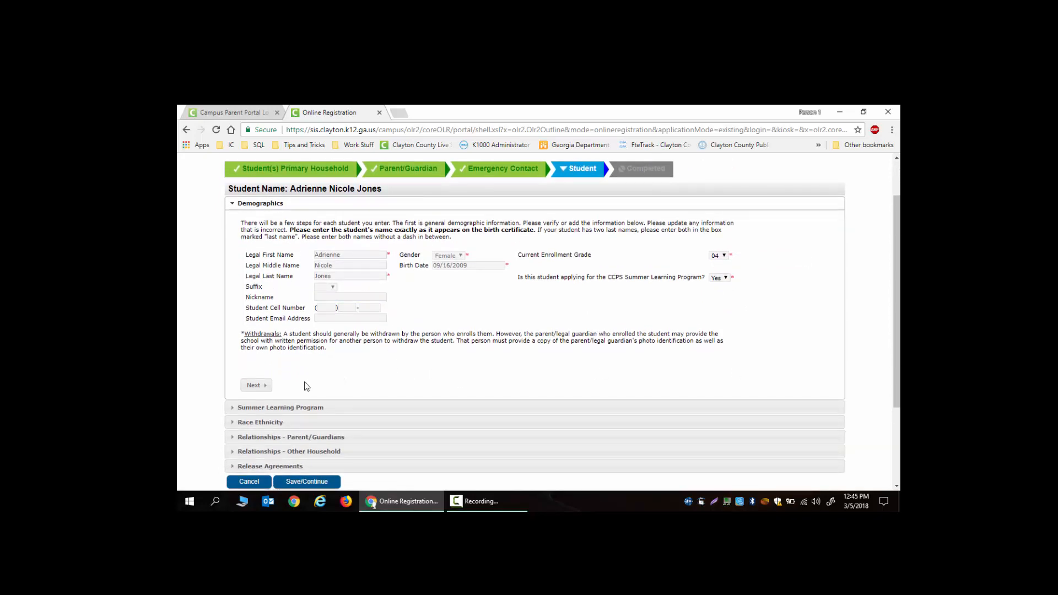
click(256, 386)
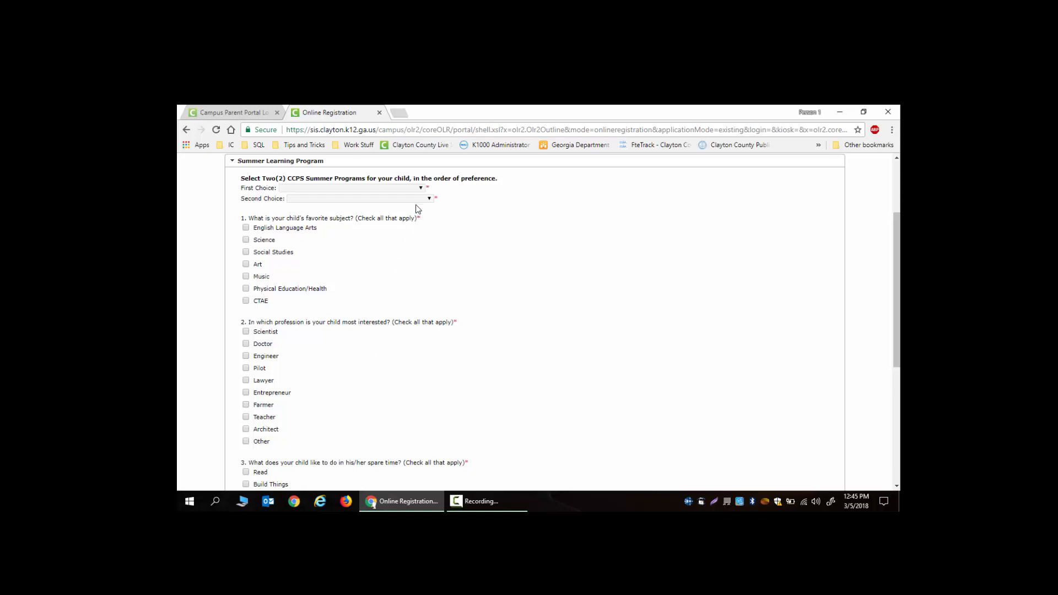
- Choose If I Had A Hammer as first choice and Flying Classroom as second choice
click(420, 189)
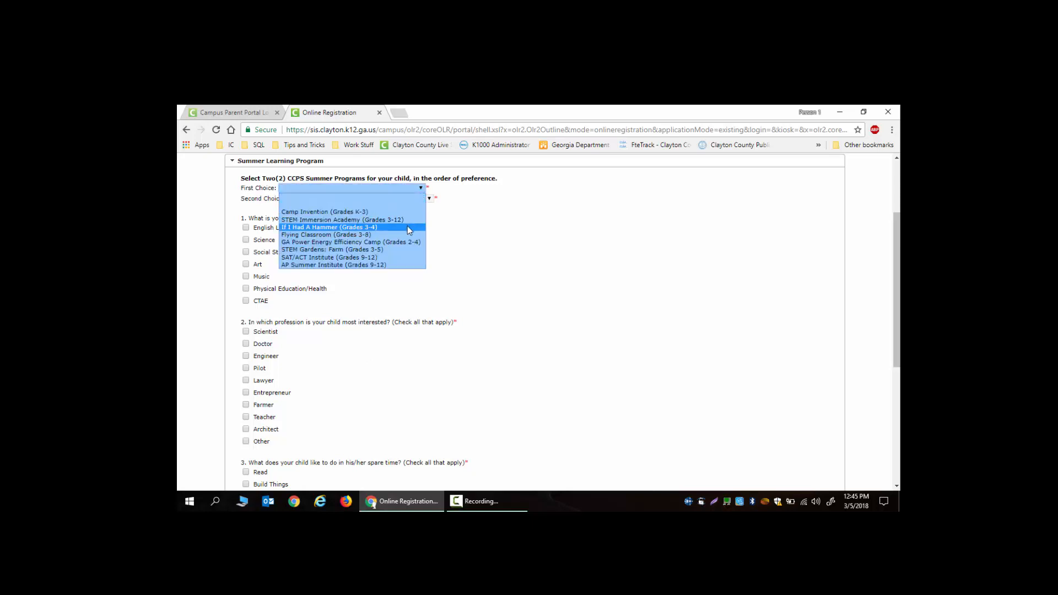
click(407, 228)
click(425, 199)
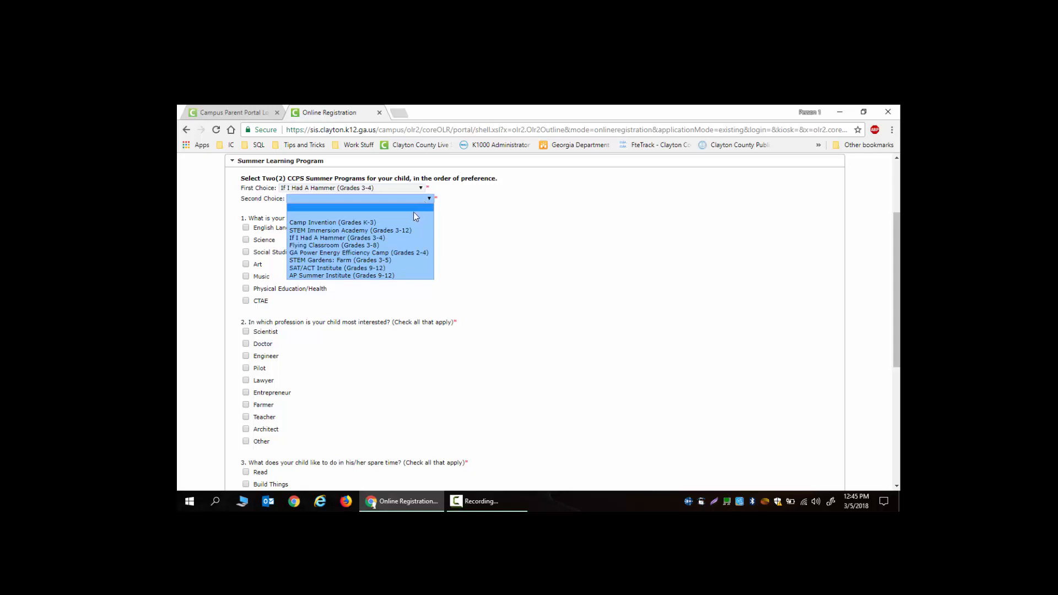
click(392, 244)
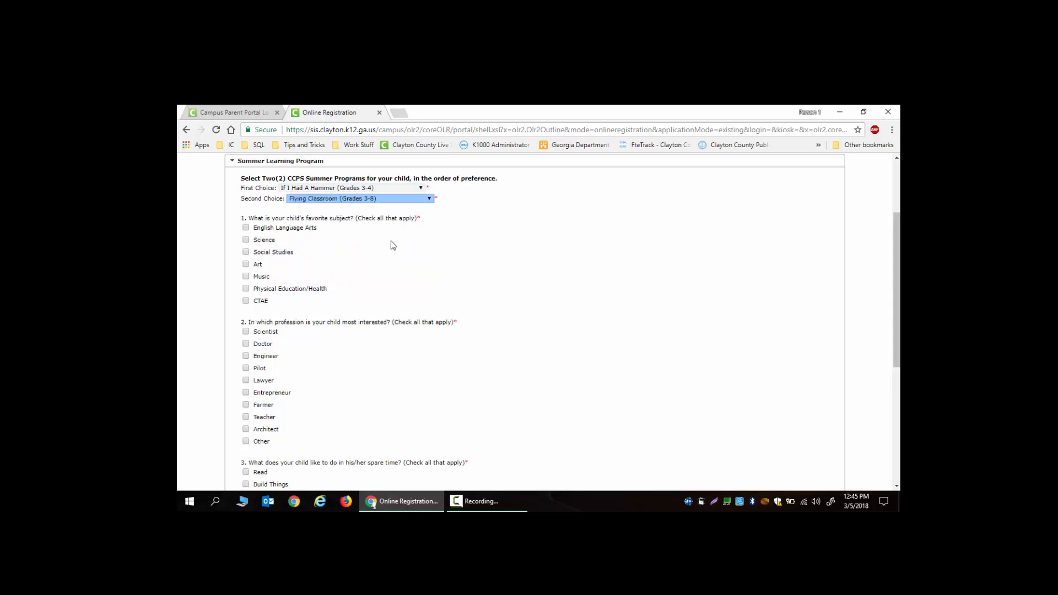
- Tick Social Studies, Scientist and Play Video Games as the child's interests
click(413, 253)
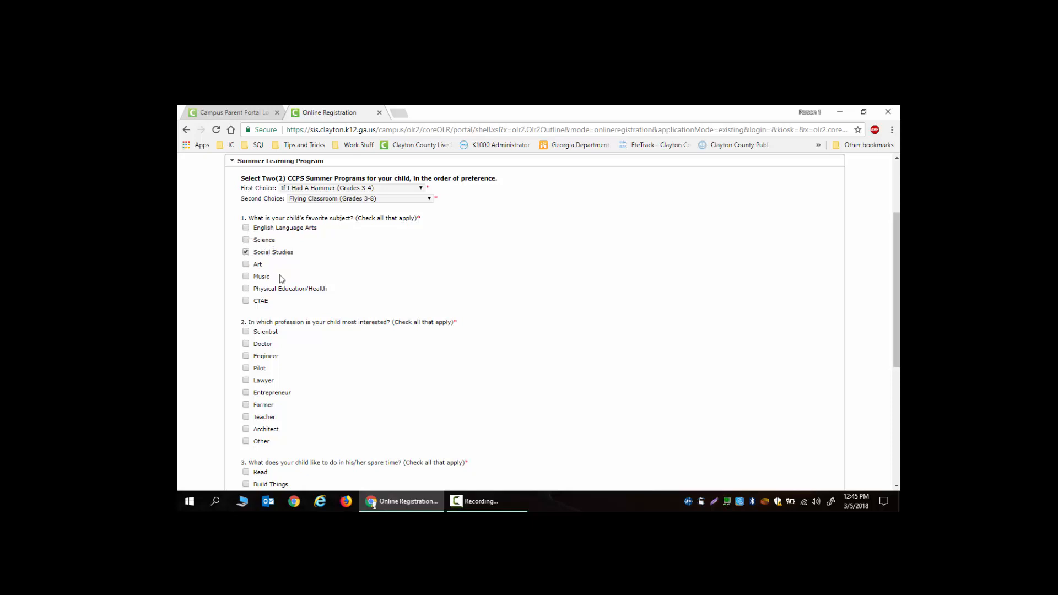
scroll(322, 318, down, 2)
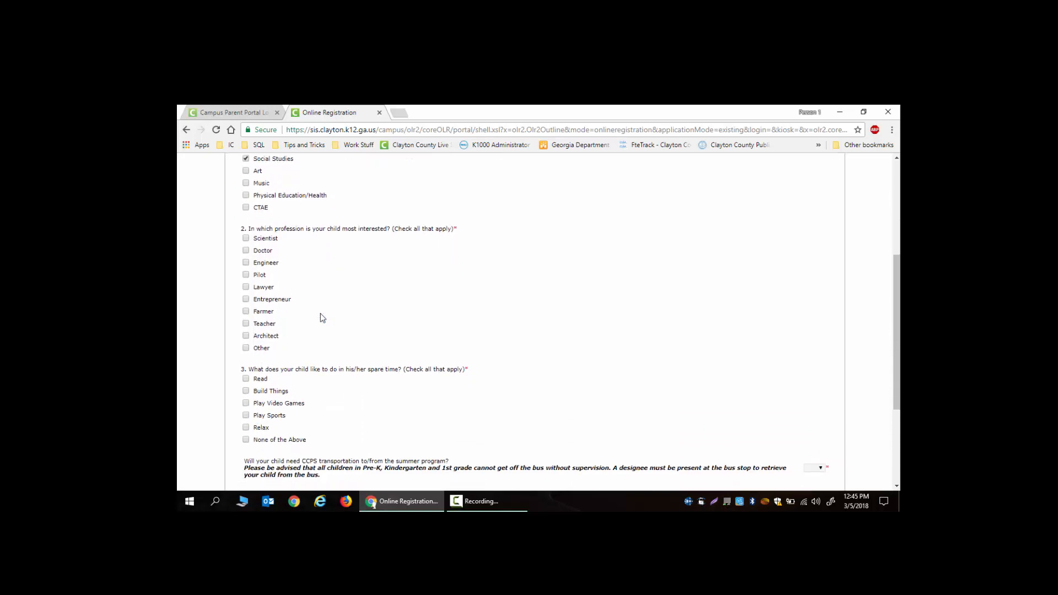
click(246, 238)
scroll(309, 341, down, 1)
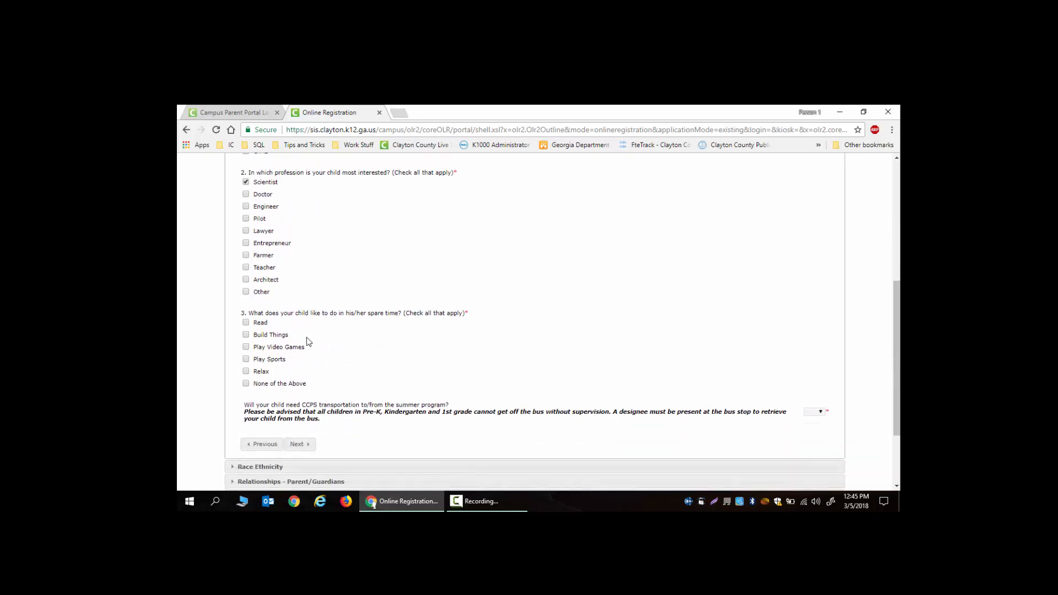
click(246, 346)
- Answer Yes to needing CCPS transportation and continue to Race Ethnicity
scroll(316, 394, down, 2)
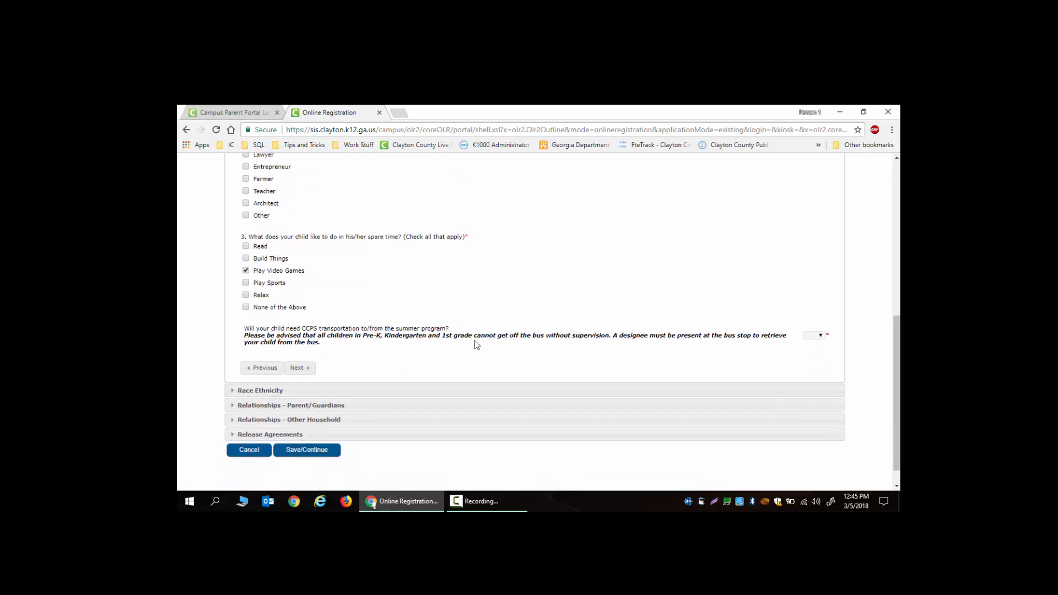
drag(475, 341, 821, 336)
click(821, 336)
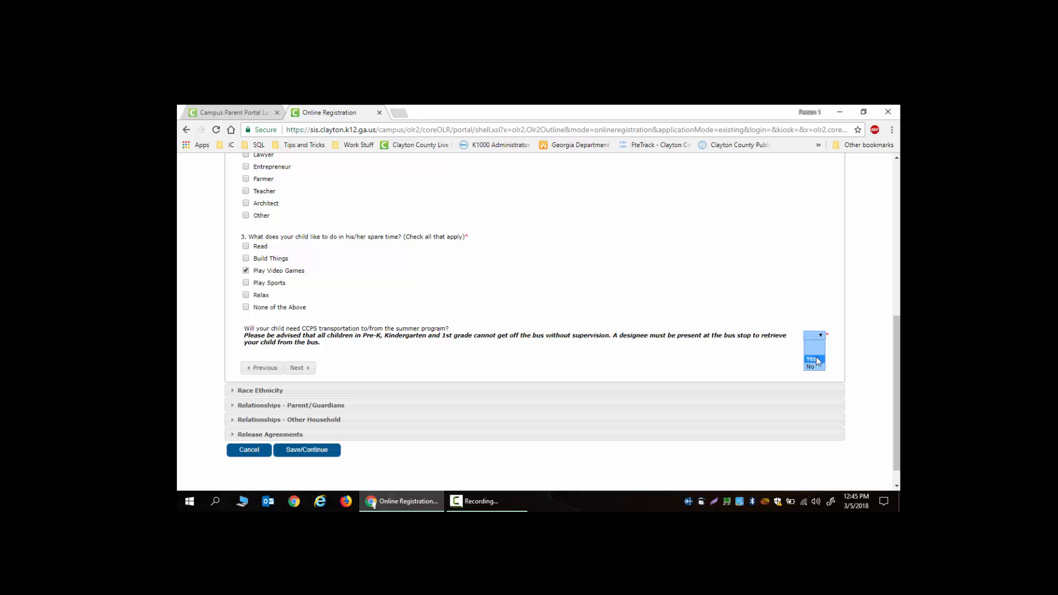
click(818, 359)
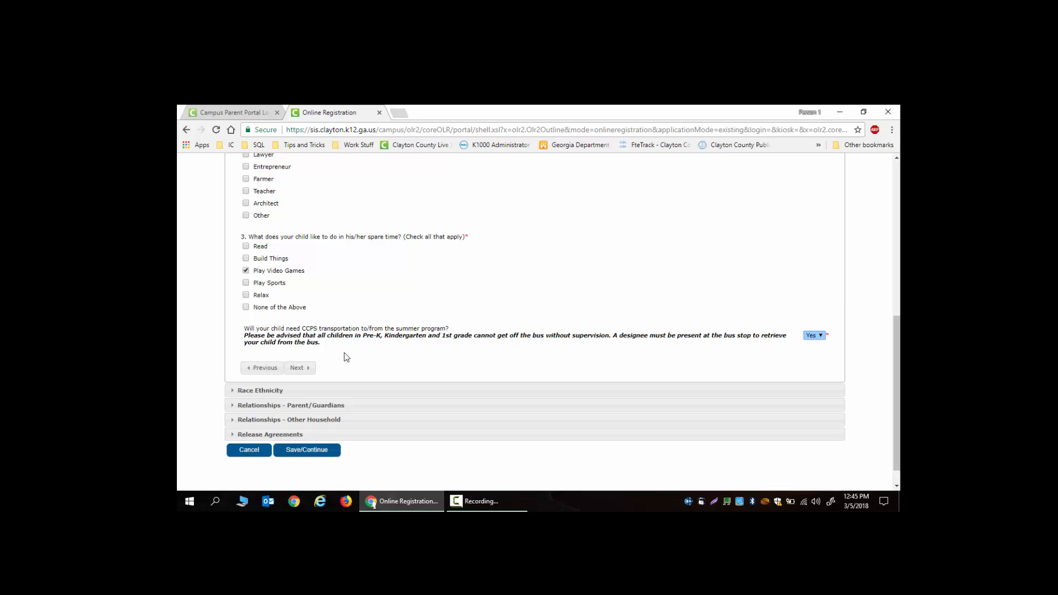
click(308, 370)
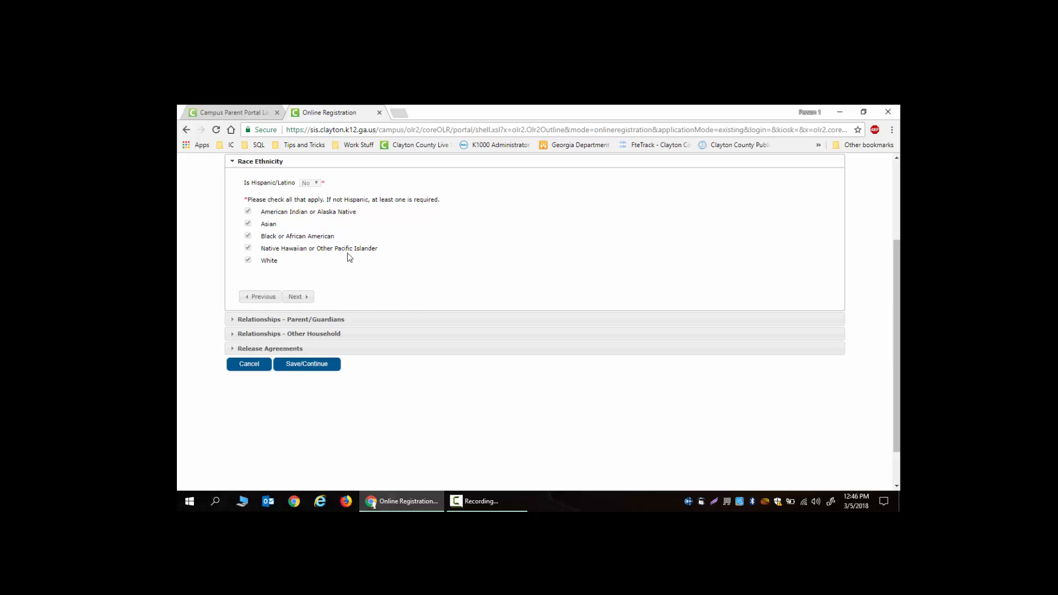
- Leave the race/ethnicity answers with Hispanic/Latino as No and continue to Parent/Guardians
click(319, 185)
click(274, 221)
click(313, 186)
click(305, 261)
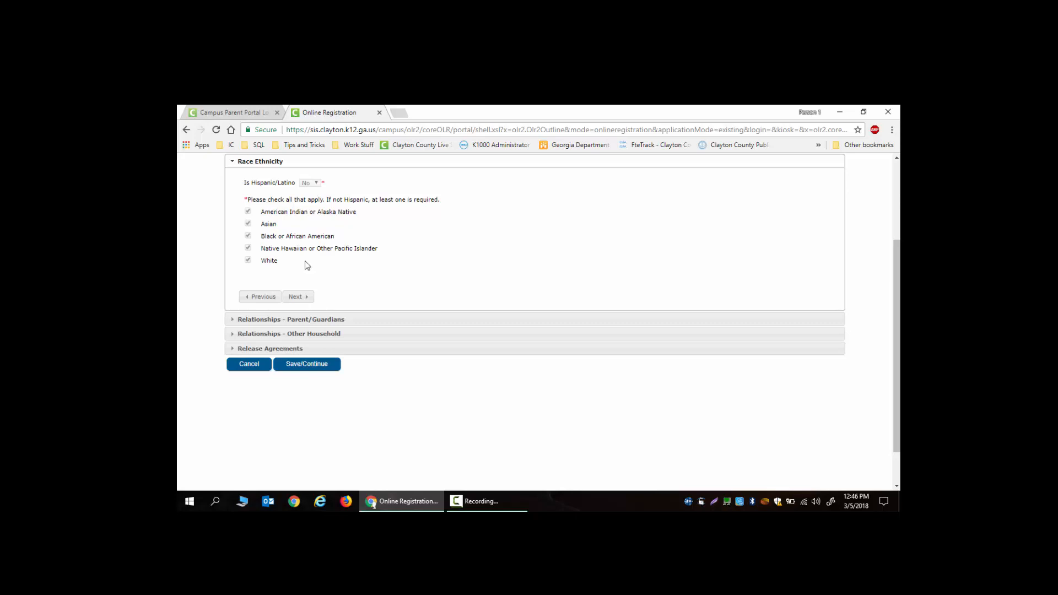
click(303, 298)
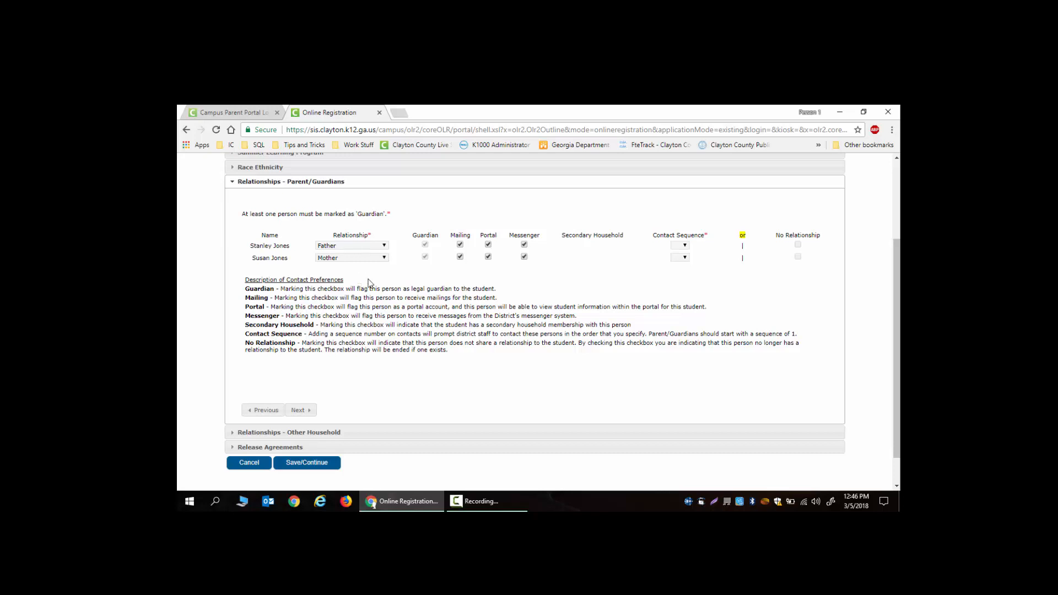
- Give the father contact sequence 1 and the mother 2, then continue to Other Household
click(684, 246)
click(686, 245)
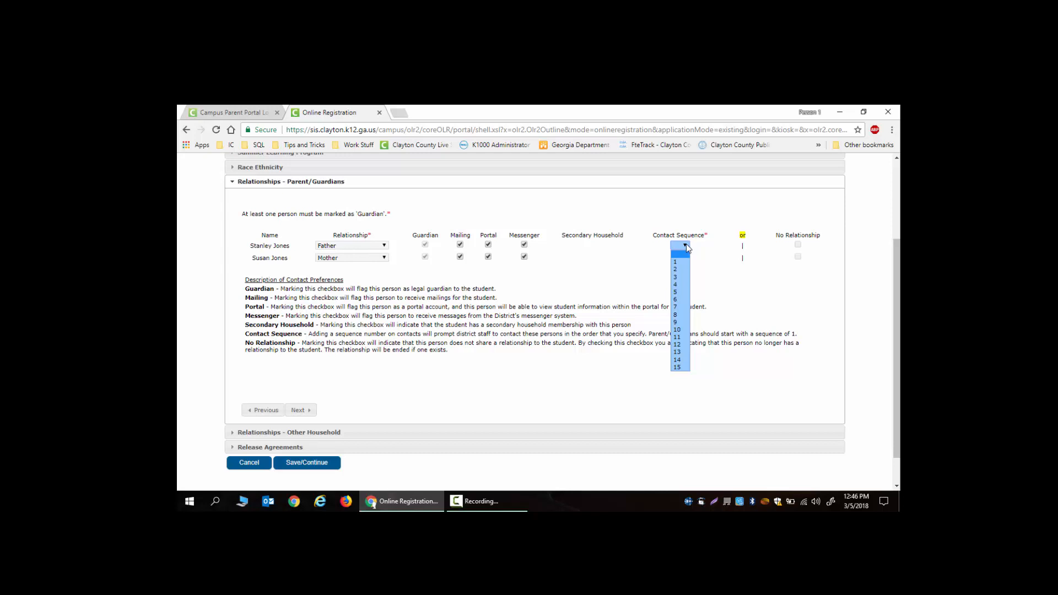
click(685, 261)
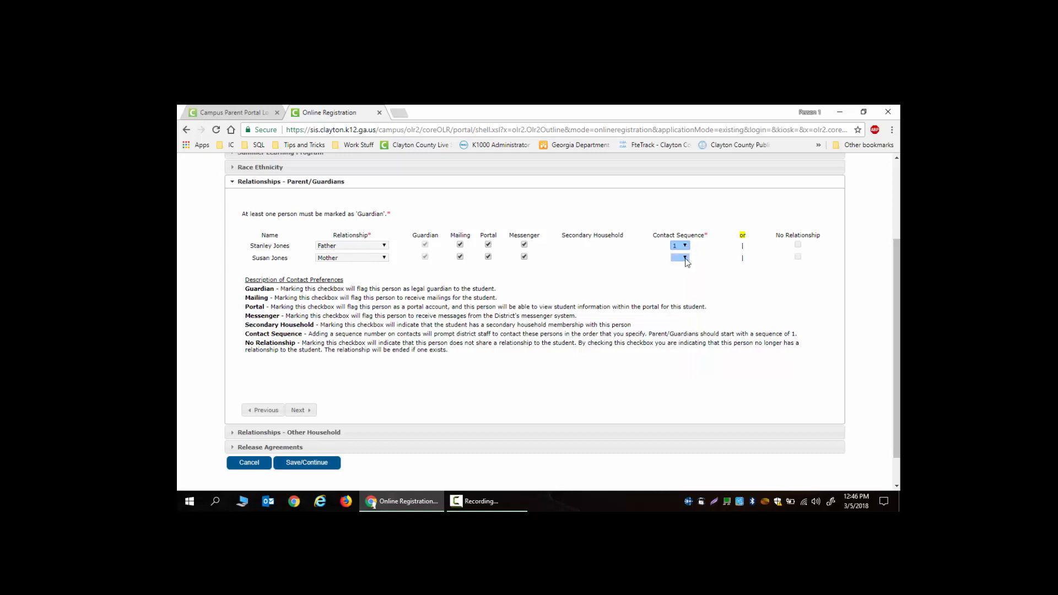
click(685, 258)
click(683, 281)
click(298, 411)
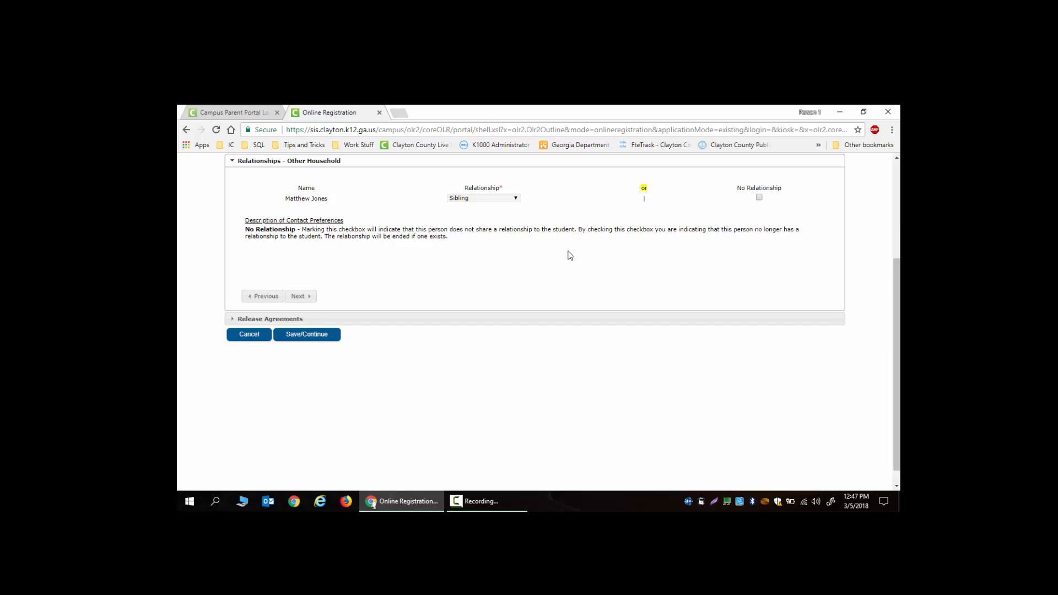
- Grant media and field-trip permission, accept the Technology policy, and tick the residency affirmation
click(301, 297)
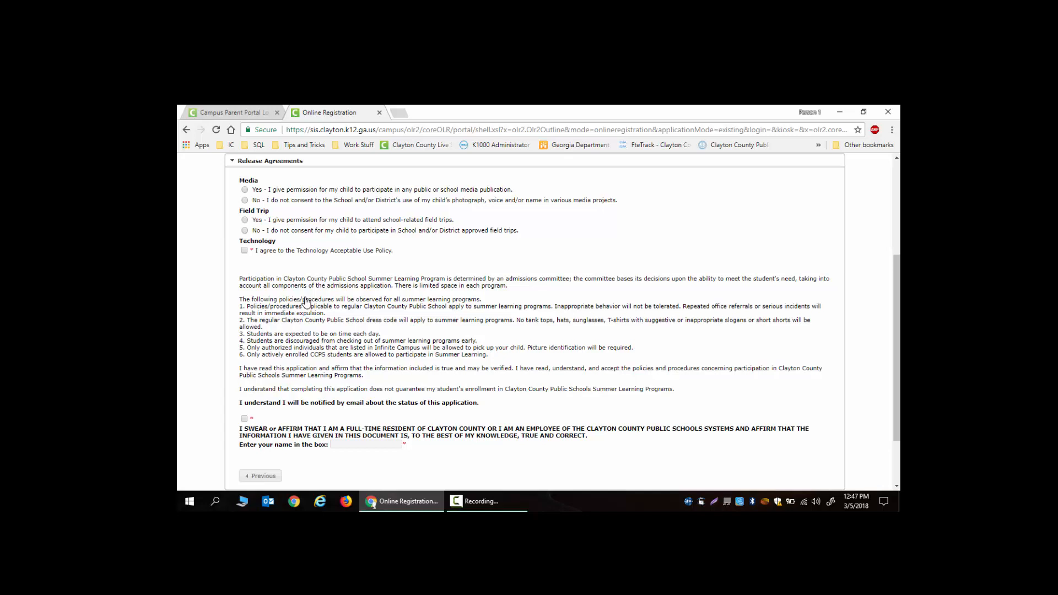
click(245, 190)
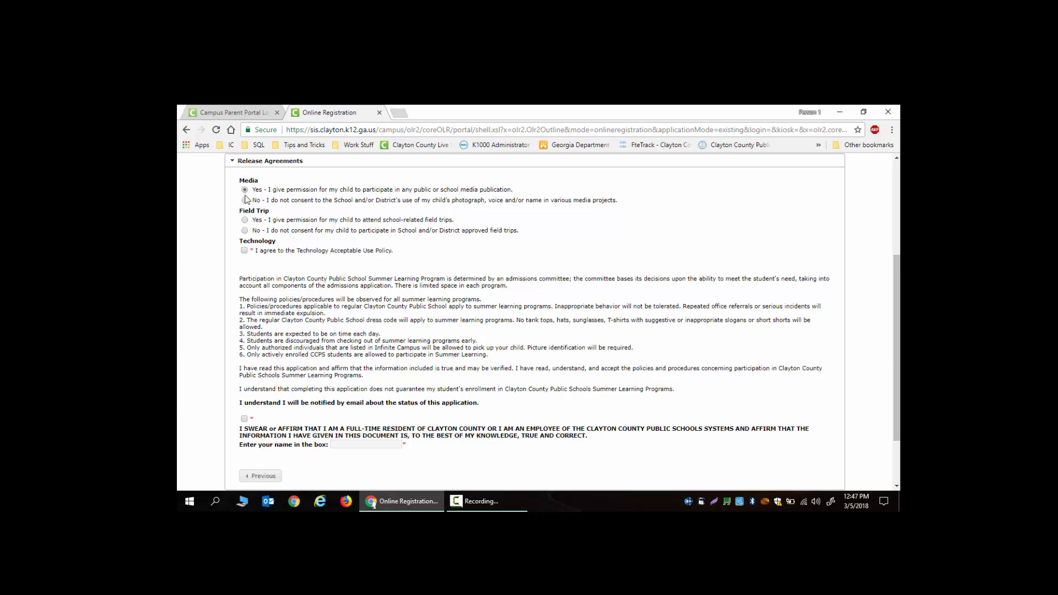
click(245, 220)
click(245, 251)
scroll(319, 299, down, 1)
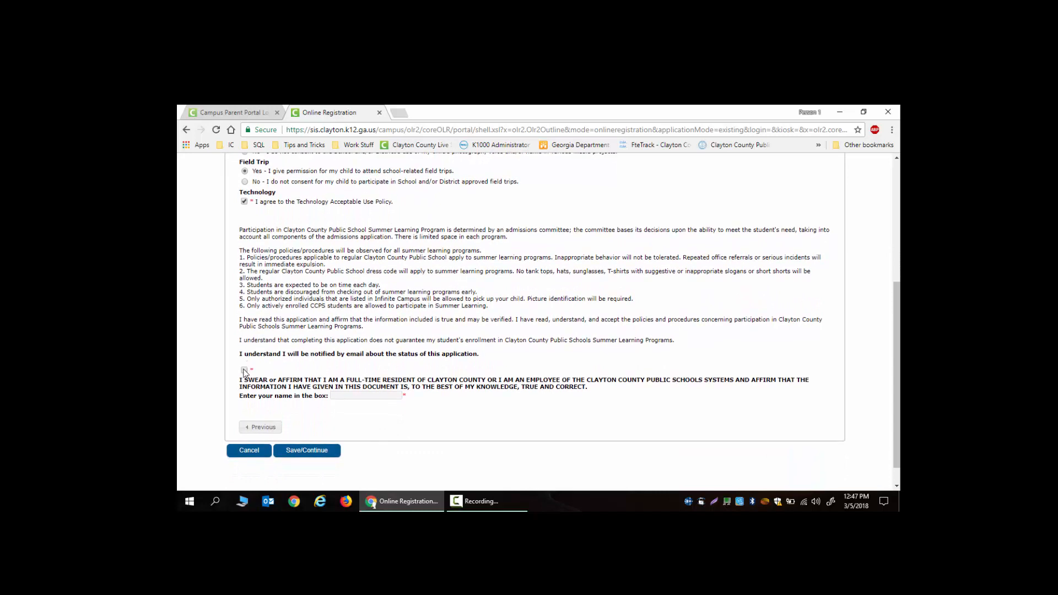
click(244, 370)
- Sign the affirmation by entering the parent's full name in the signature box
double_click(337, 397)
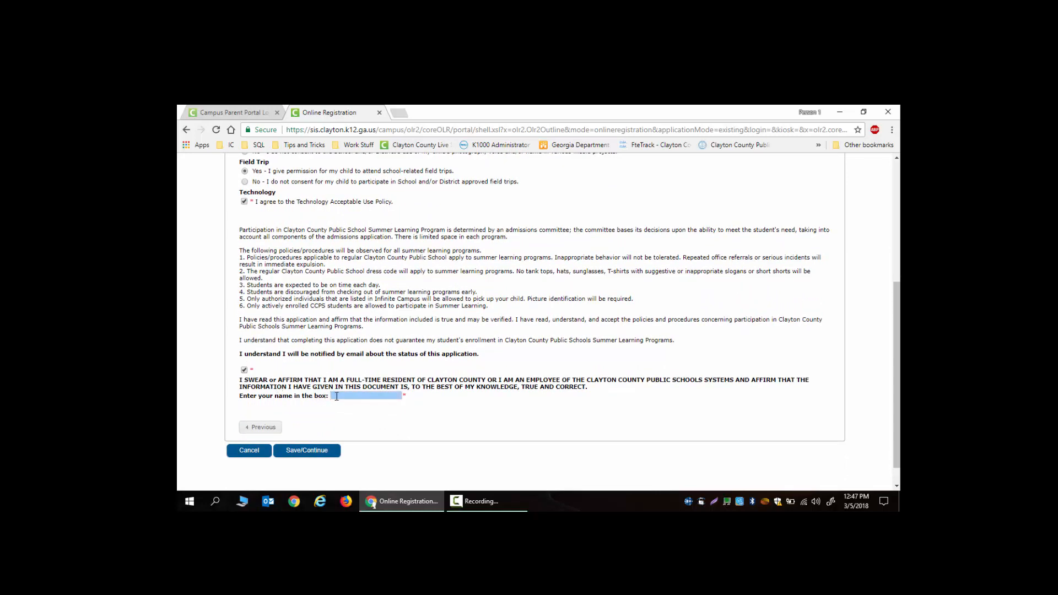
click(338, 397)
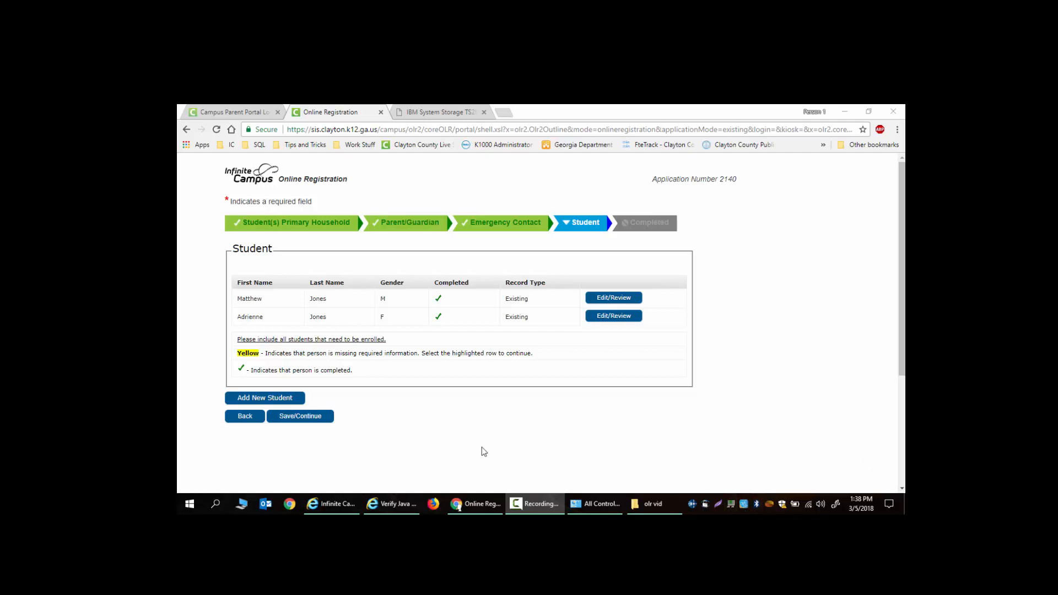
- Continue to the Completed step, submit the registration, and confirm the warning
click(311, 420)
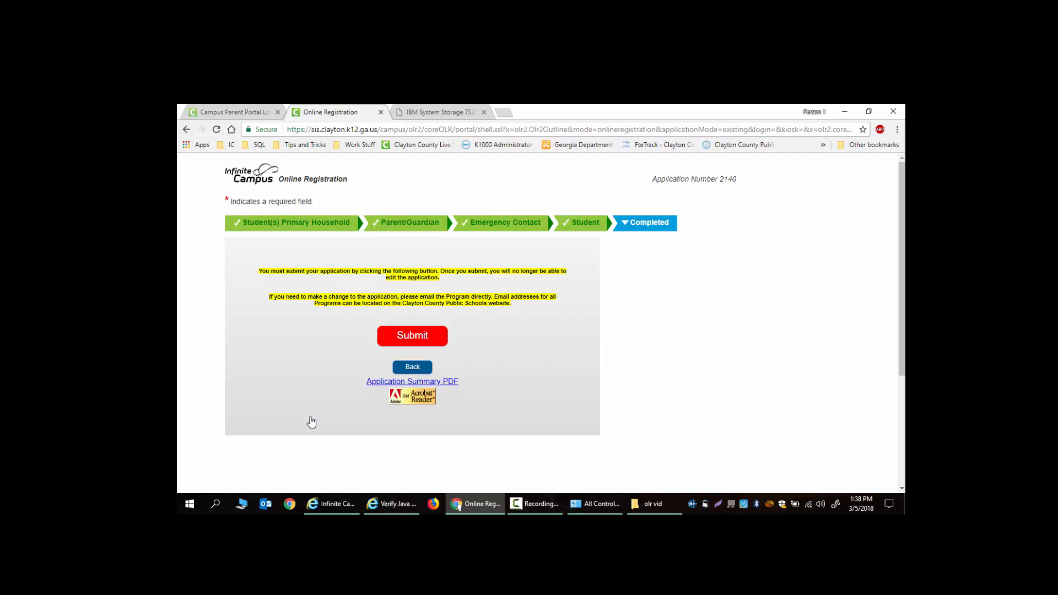
click(410, 337)
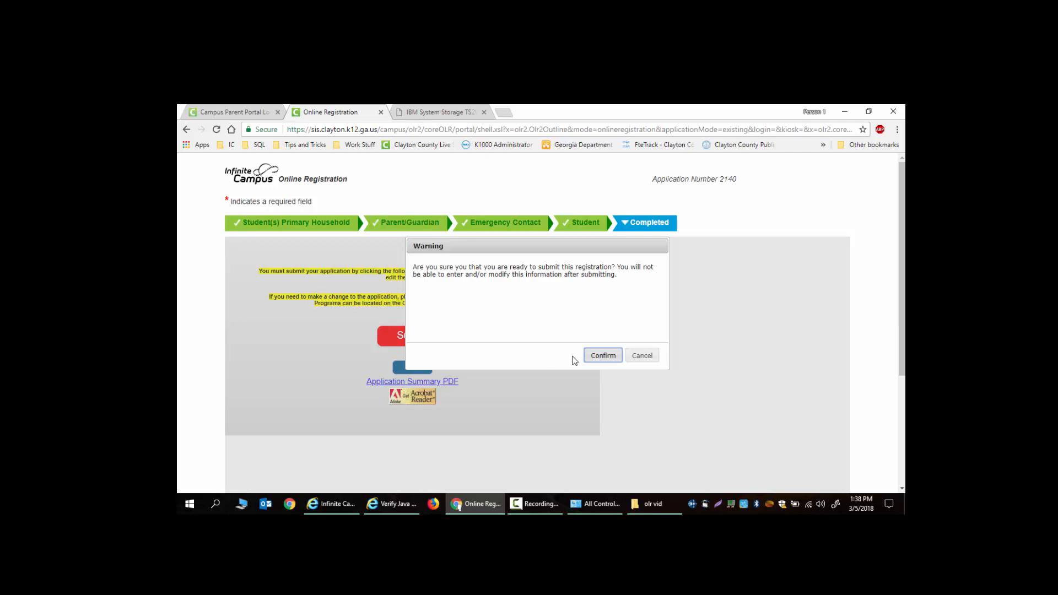
click(602, 357)
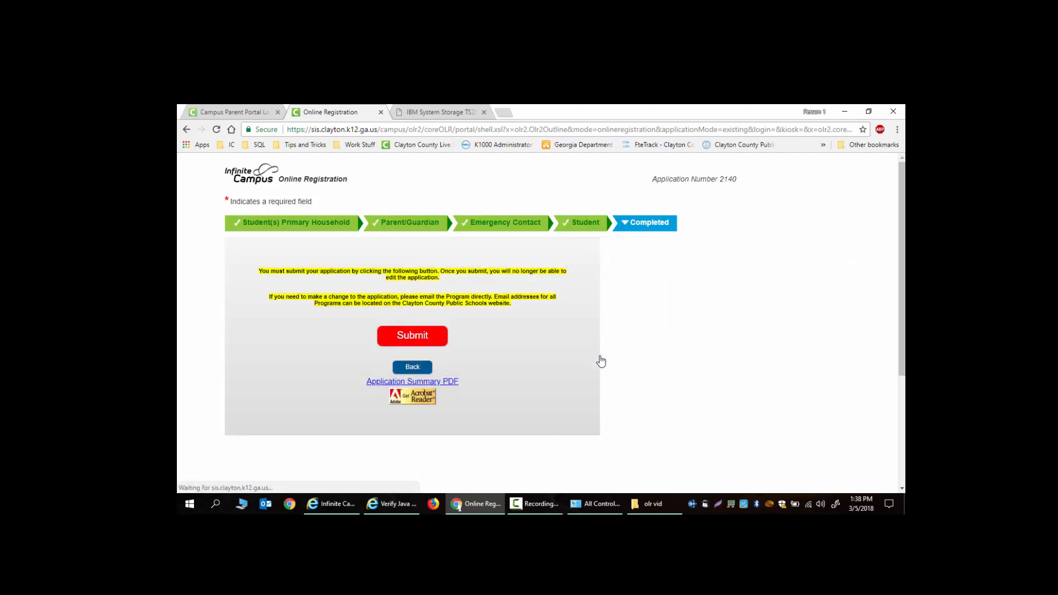